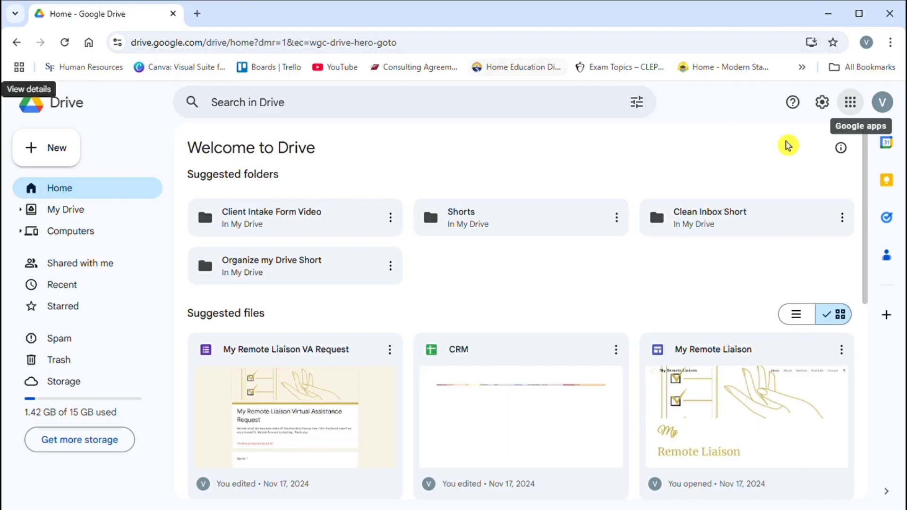
# Open Google Calendar and hide the Birthdays, Tasks and Holidays in United States calendars
pyautogui.click(853, 103)
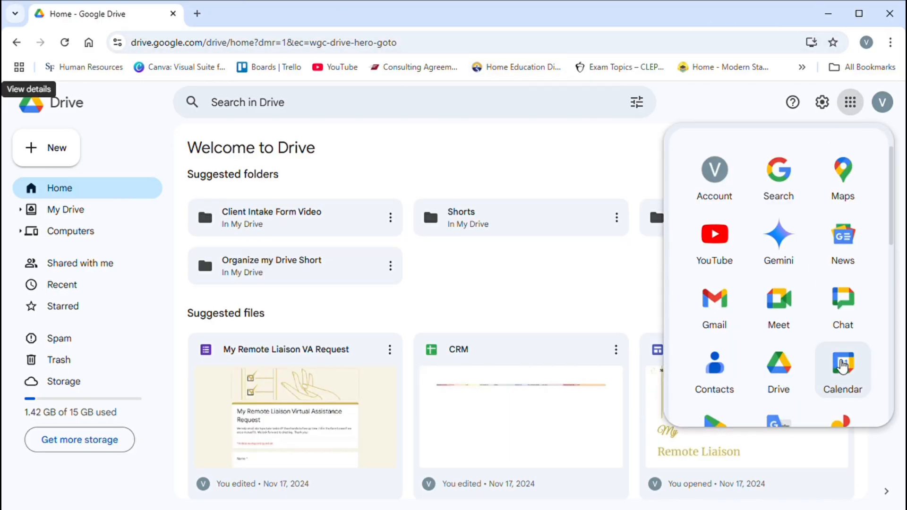
pyautogui.click(843, 368)
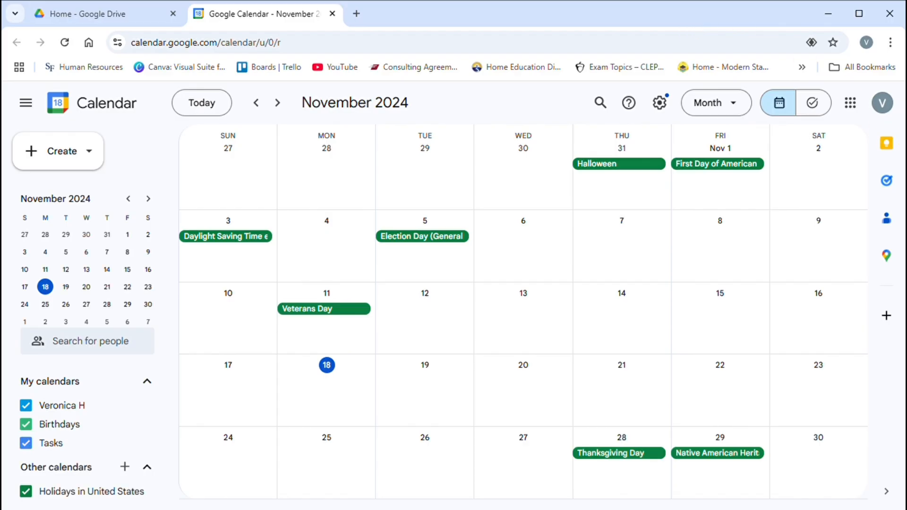
pyautogui.click(27, 444)
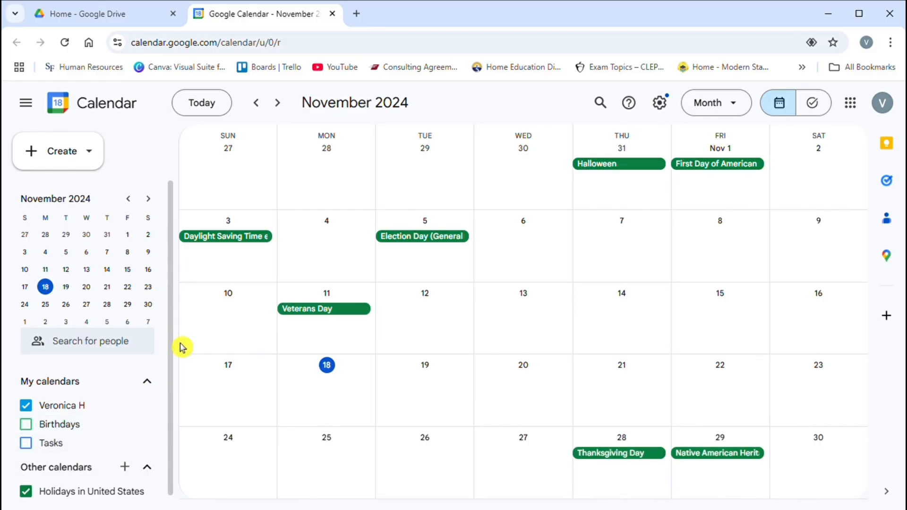
pyautogui.scroll(-1, 181, 378)
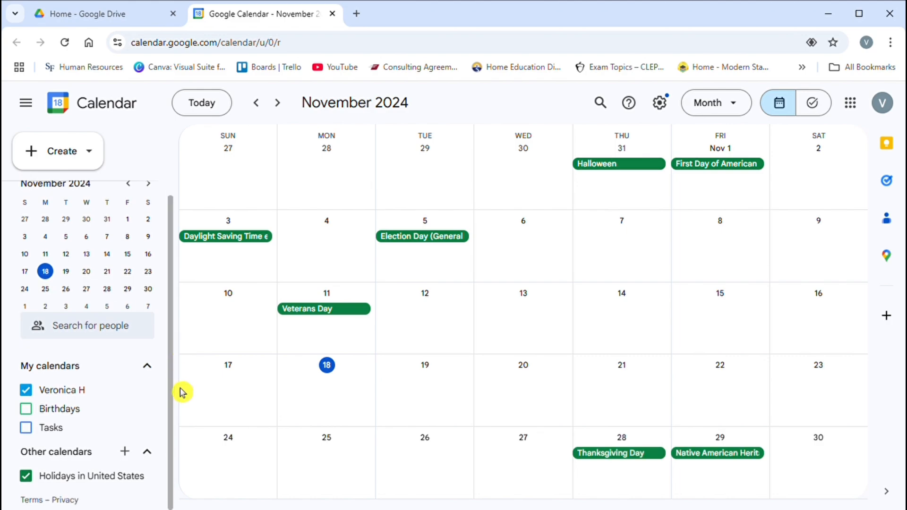
pyautogui.click(26, 475)
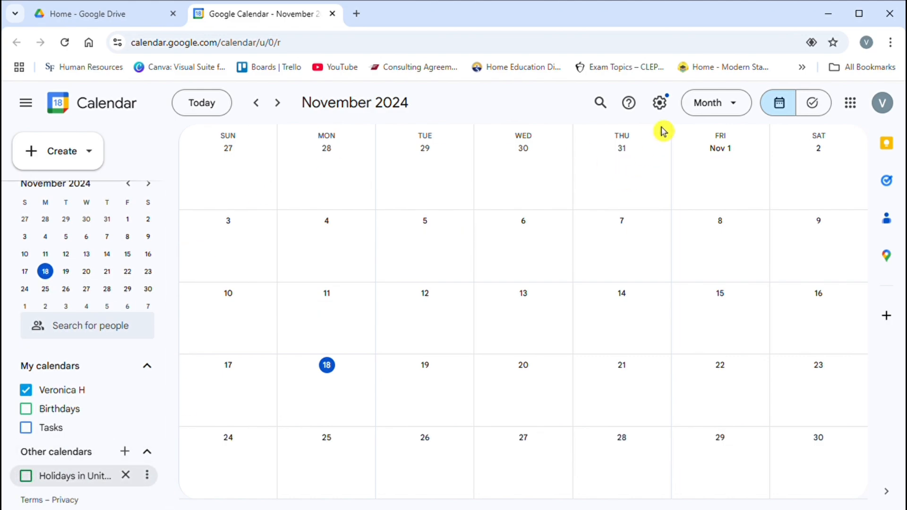
# In the general calendar settings, turn off the guest permissions Invite others and See guest list
pyautogui.click(666, 110)
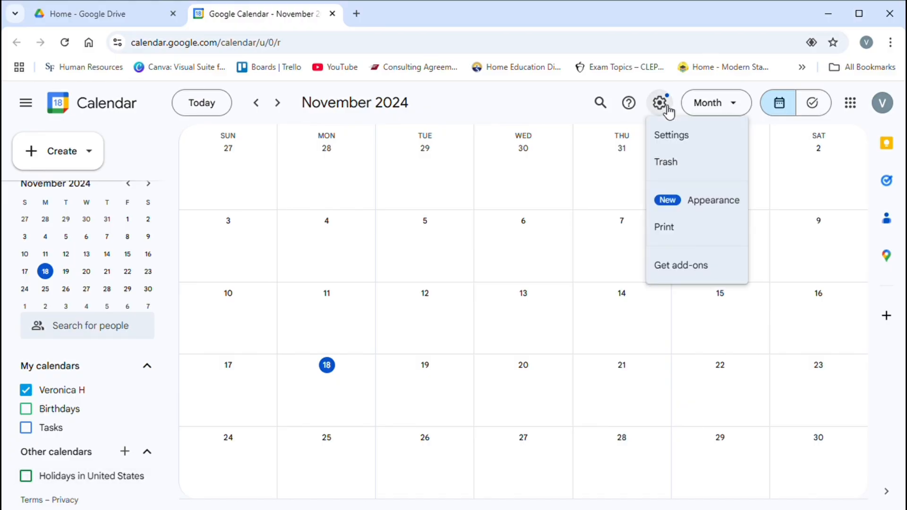
pyautogui.click(680, 152)
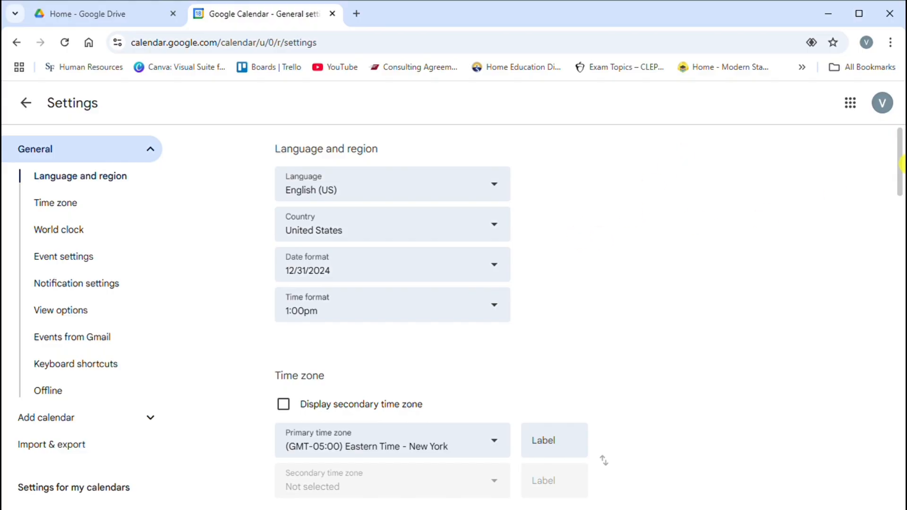
pyautogui.moveTo(901, 164)
pyautogui.mouseDown()
pyautogui.moveTo(900, 456)
pyautogui.moveTo(900, 153)
pyautogui.mouseUp()
pyautogui.moveTo(901, 168); pyautogui.dragTo(901, 290)
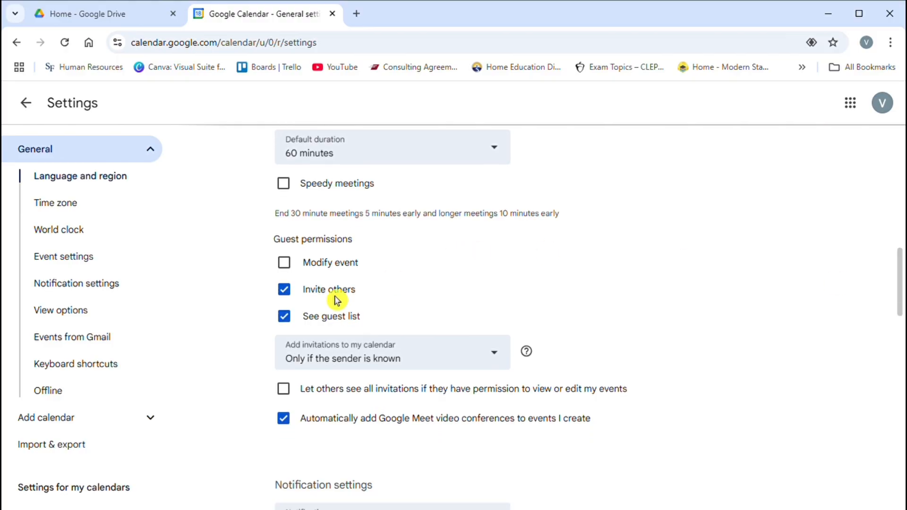
pyautogui.click(293, 289)
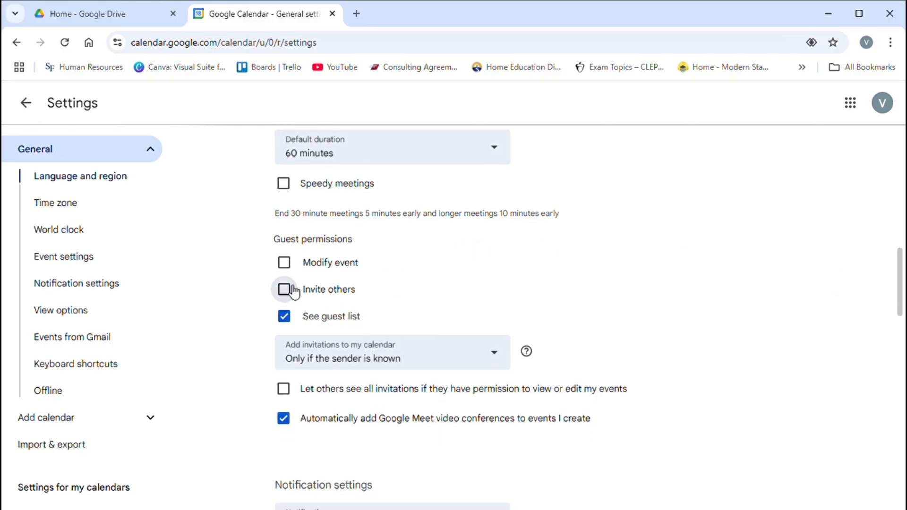
pyautogui.click(293, 320)
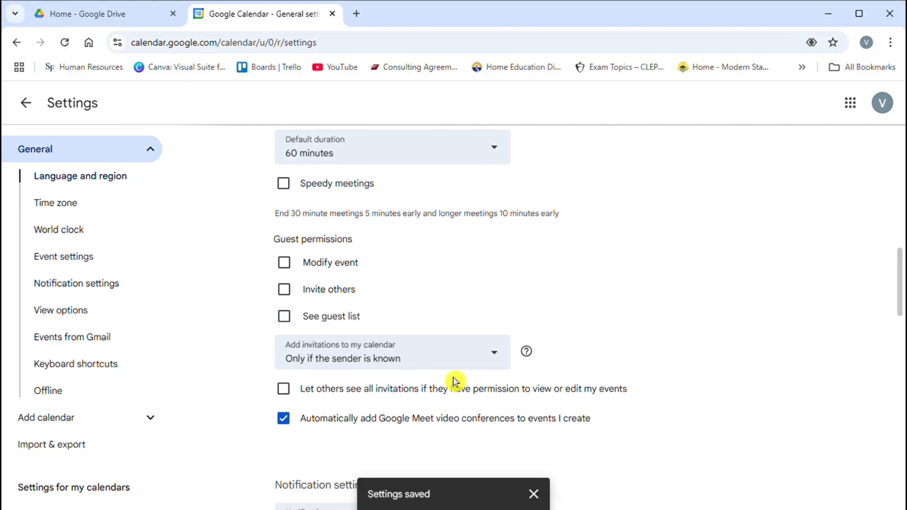
# Check the choices for adding invitations to the calendar and turn off automatically adding Google Meet video conferences to created events
pyautogui.click(495, 358)
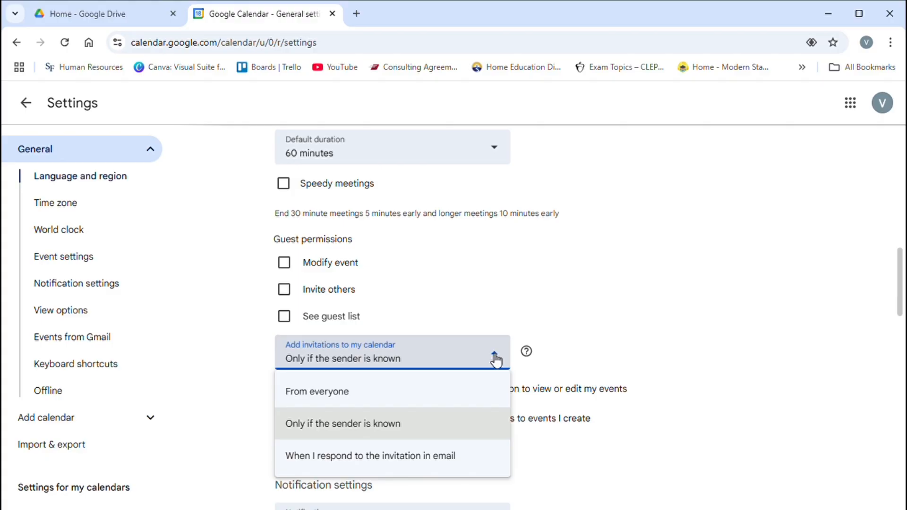
pyautogui.click(496, 360)
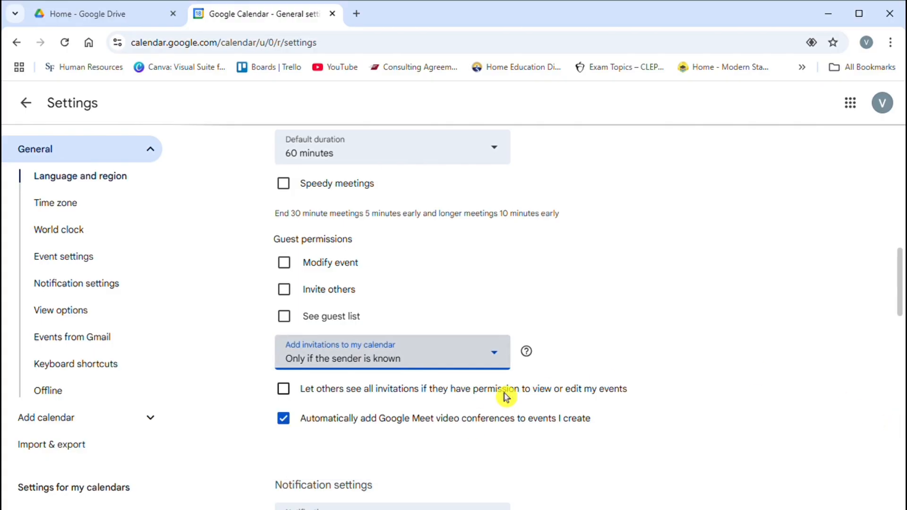
pyautogui.click(289, 427)
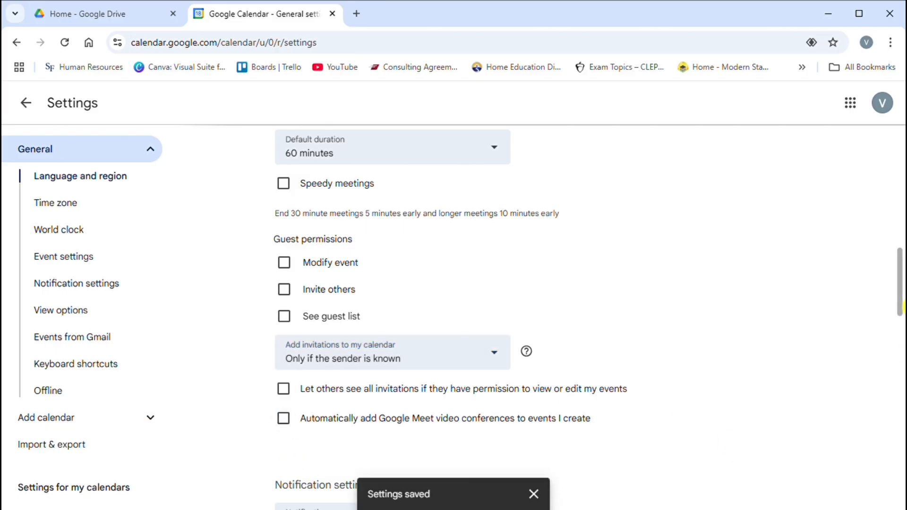
# Set Notifications to Off in the notification settings
pyautogui.moveTo(902, 307); pyautogui.dragTo(902, 353)
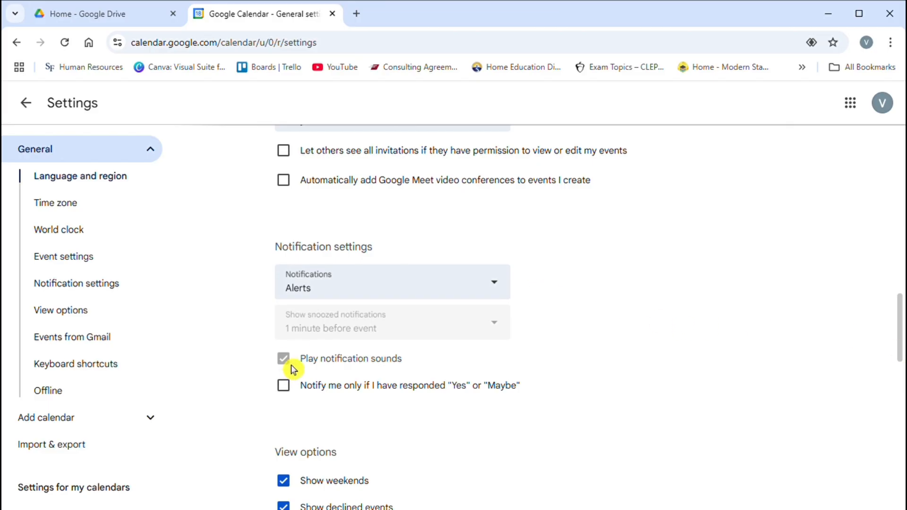
pyautogui.click(503, 293)
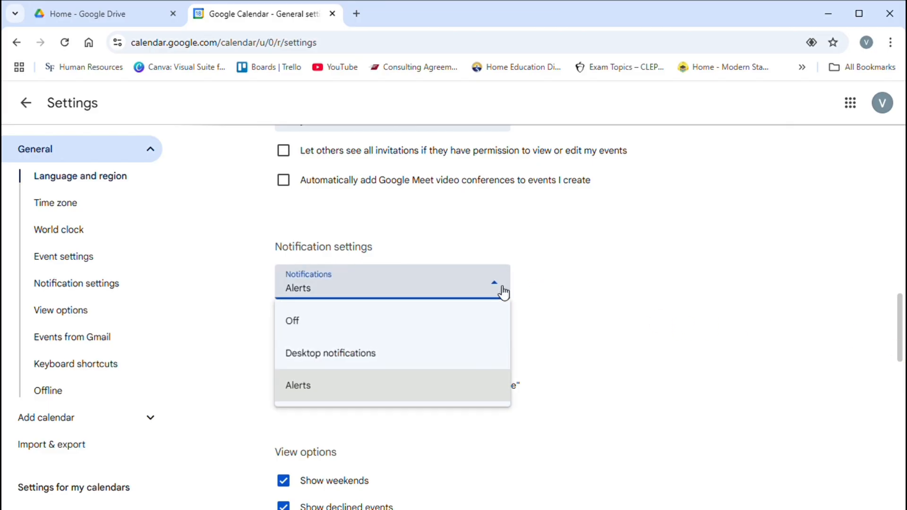
pyautogui.click(464, 321)
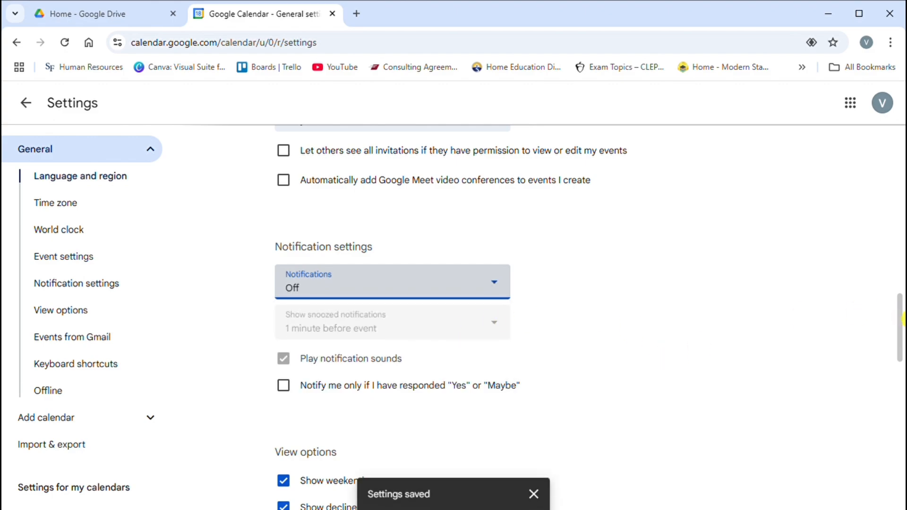
# In the view options, turn off showing declined events and completed tasks, and set the custom view to 7 days
pyautogui.scroll(-5, 902, 319)
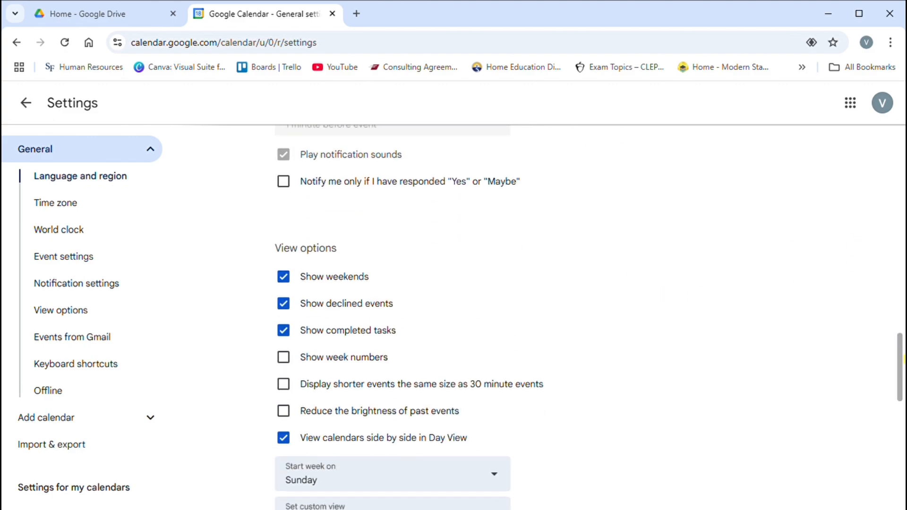
pyautogui.scroll(-1, 410, 316)
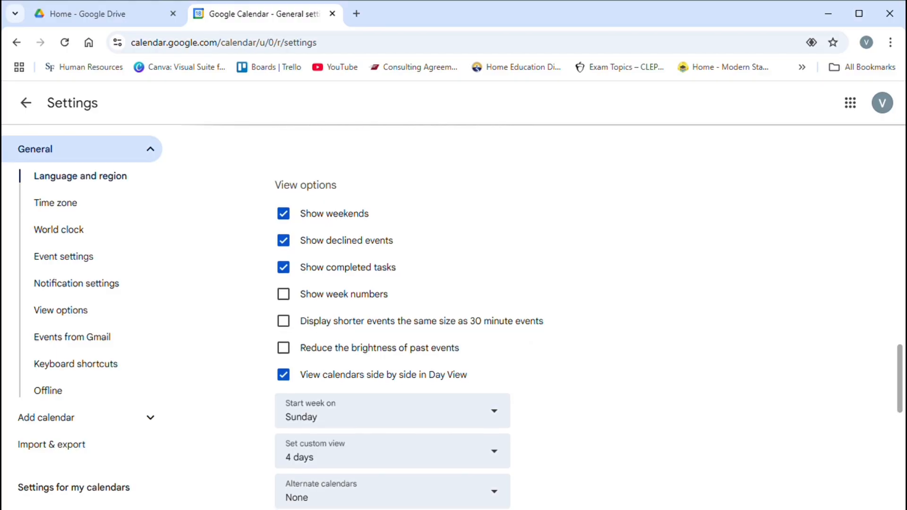
pyautogui.scroll(-1, 409, 317)
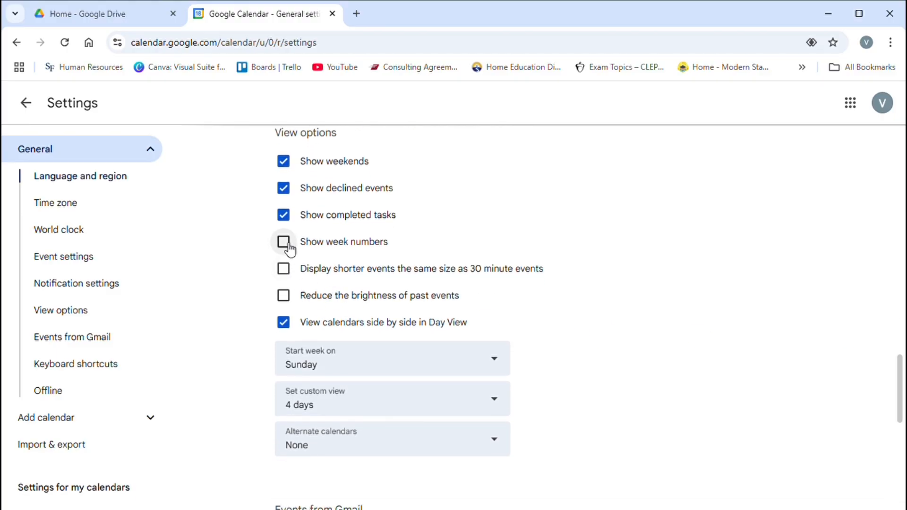
pyautogui.click(285, 216)
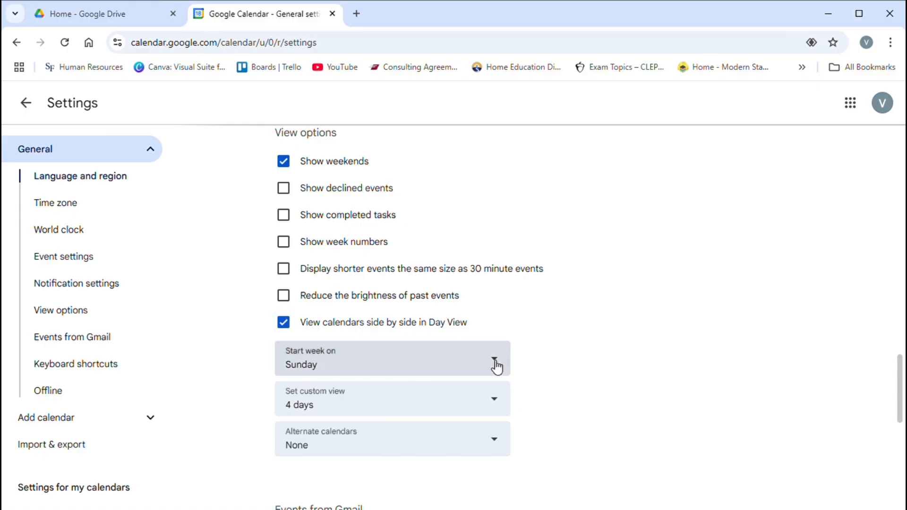
pyautogui.click(501, 404)
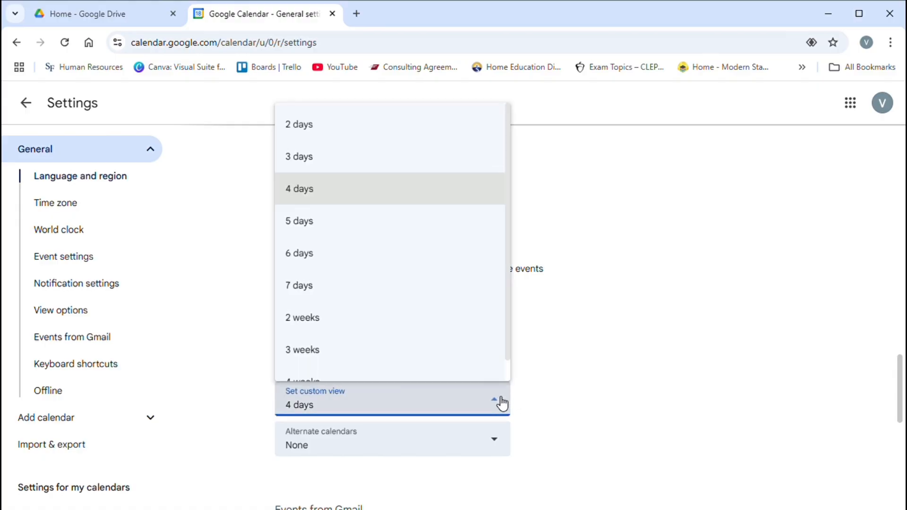
pyautogui.click(501, 299)
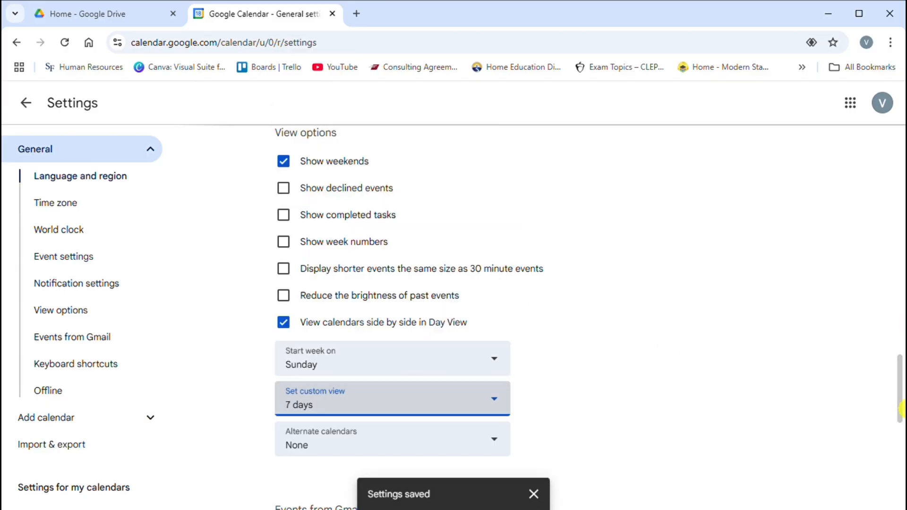
# Turn off showing events automatically created by Gmail and confirm hiding them
pyautogui.moveTo(901, 404); pyautogui.dragTo(902, 455)
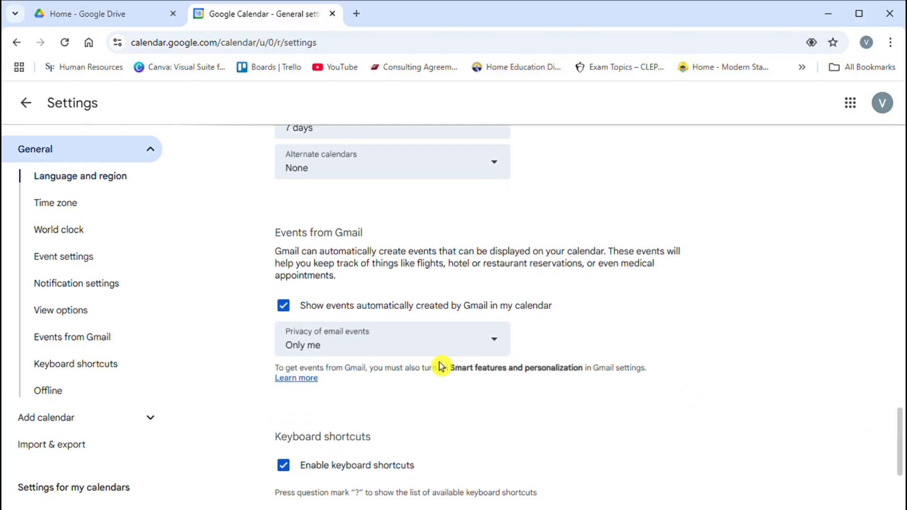
pyautogui.click(288, 311)
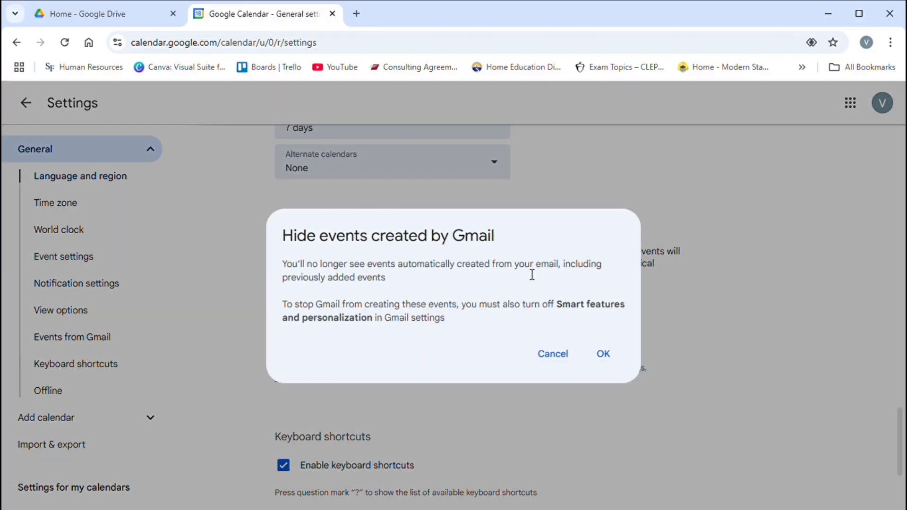
pyautogui.click(603, 354)
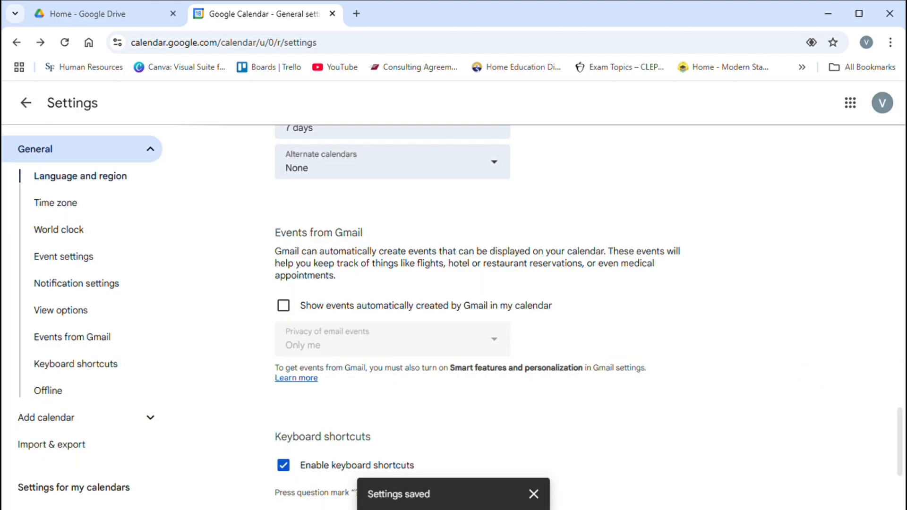
# Open the Birthdays calendar's settings and turn off syncing birthdays from the account's contacts
pyautogui.scroll(-3, 902, 449)
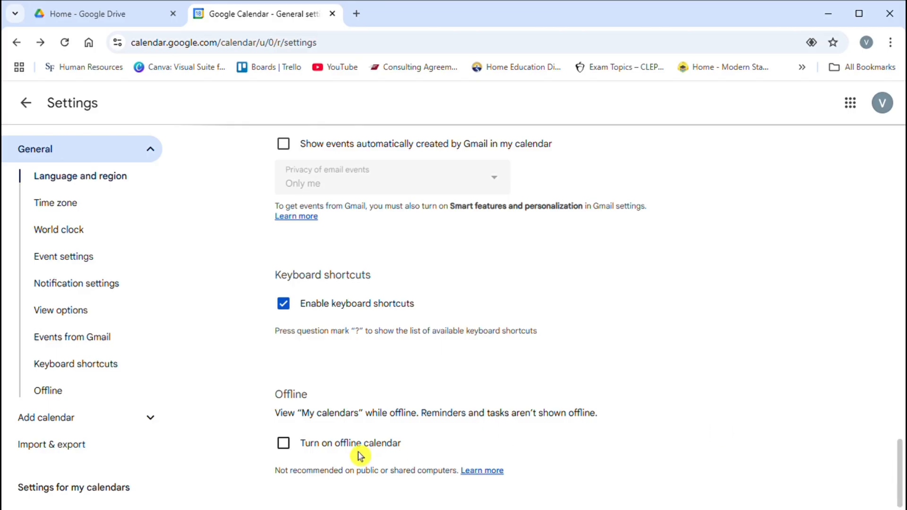
pyautogui.click(102, 424)
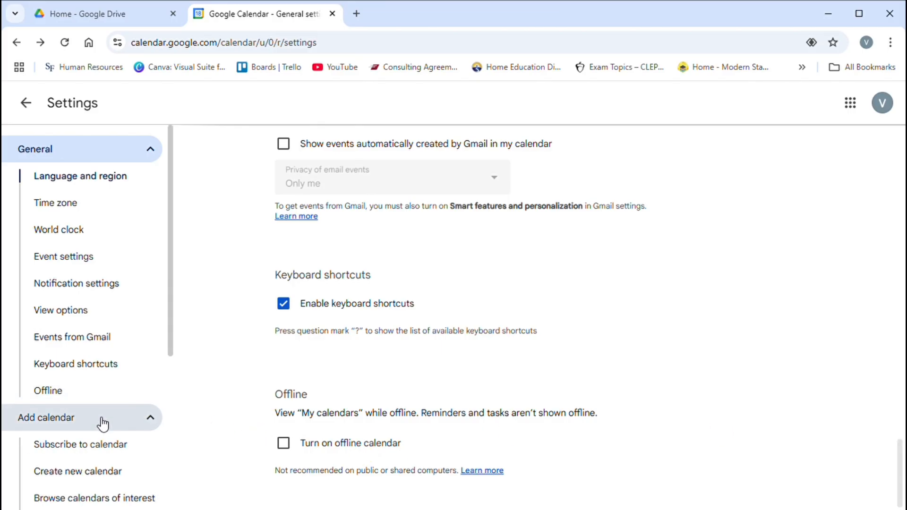
pyautogui.moveTo(181, 308); pyautogui.dragTo(184, 473)
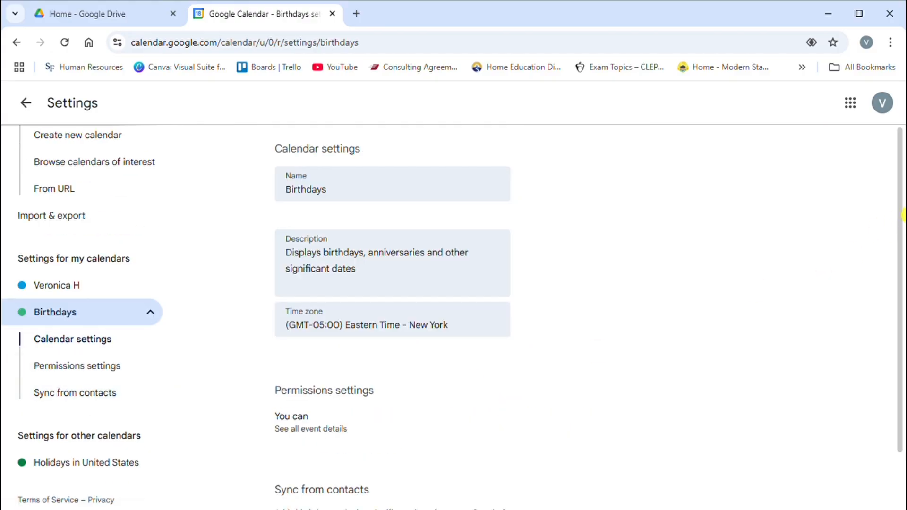
pyautogui.scroll(-1, 902, 215)
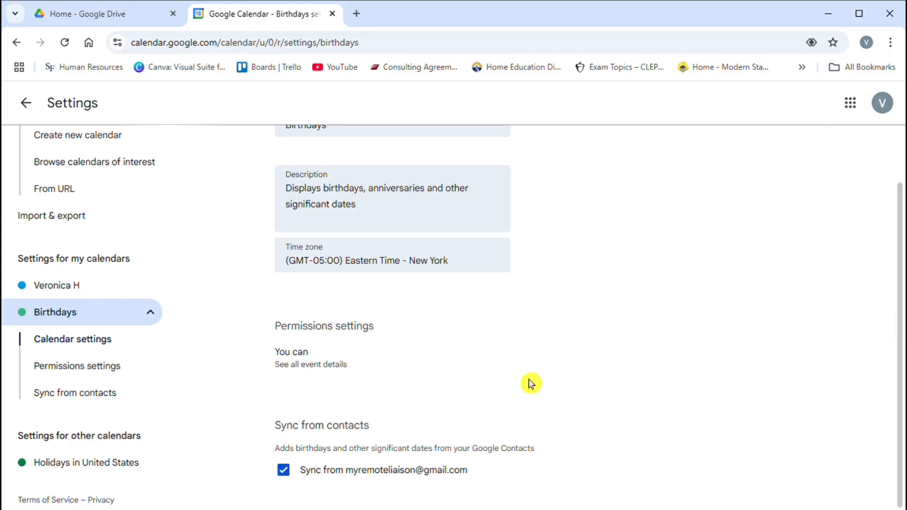
pyautogui.click(284, 470)
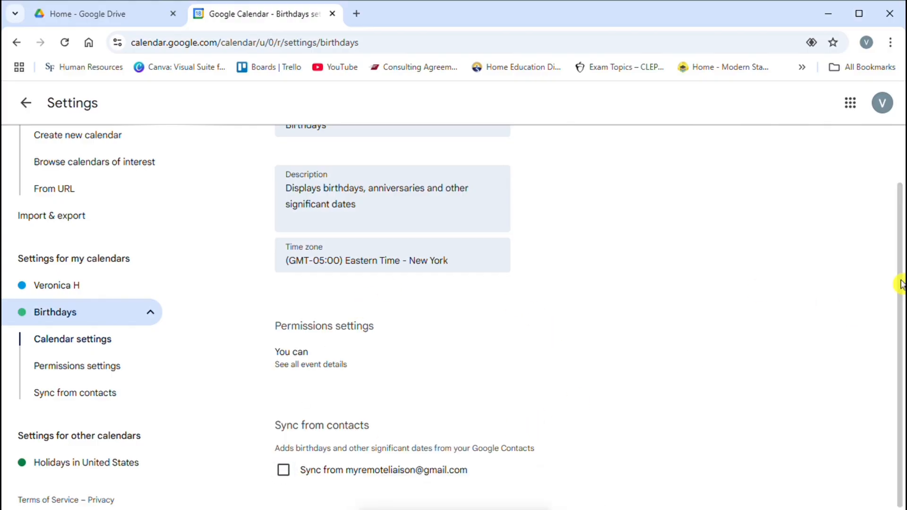
pyautogui.scroll(1, 902, 214)
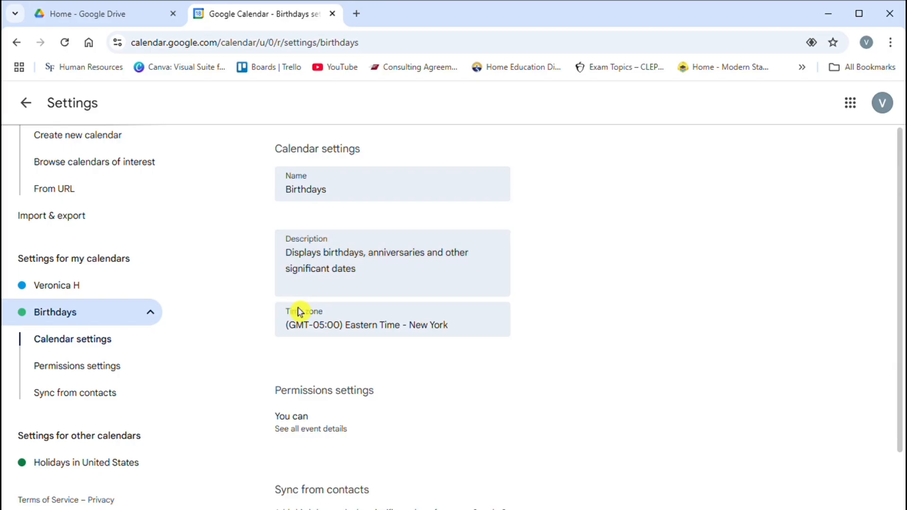
pyautogui.click(106, 344)
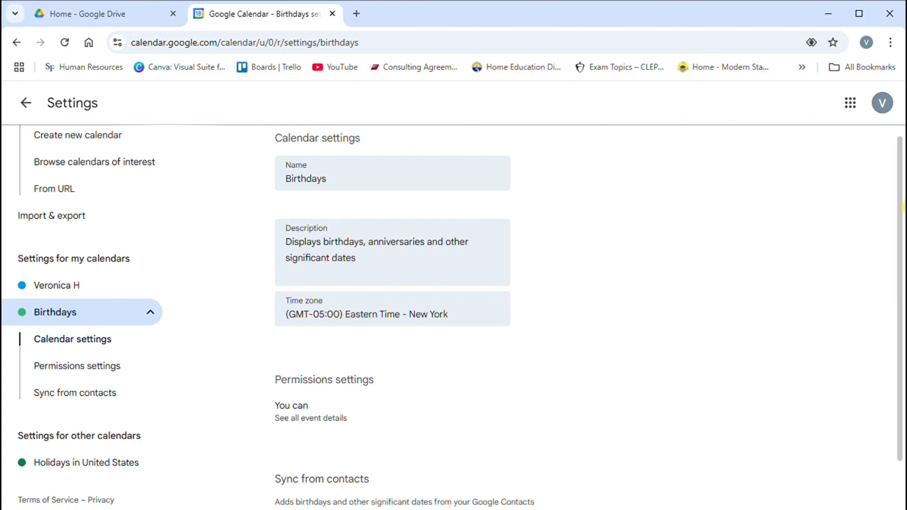
pyautogui.scroll(-1, 903, 206)
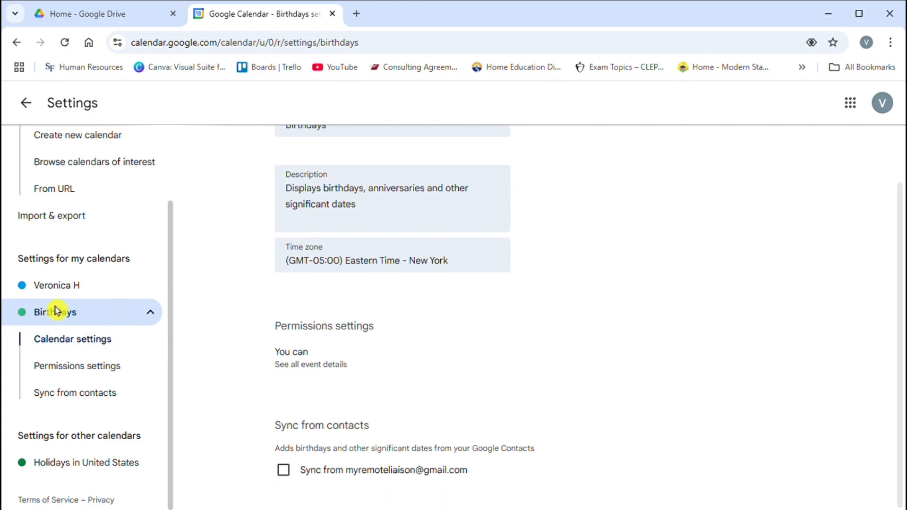
# Open the primary personal calendar's settings and review its notification, integration and removal options
pyautogui.click(43, 320)
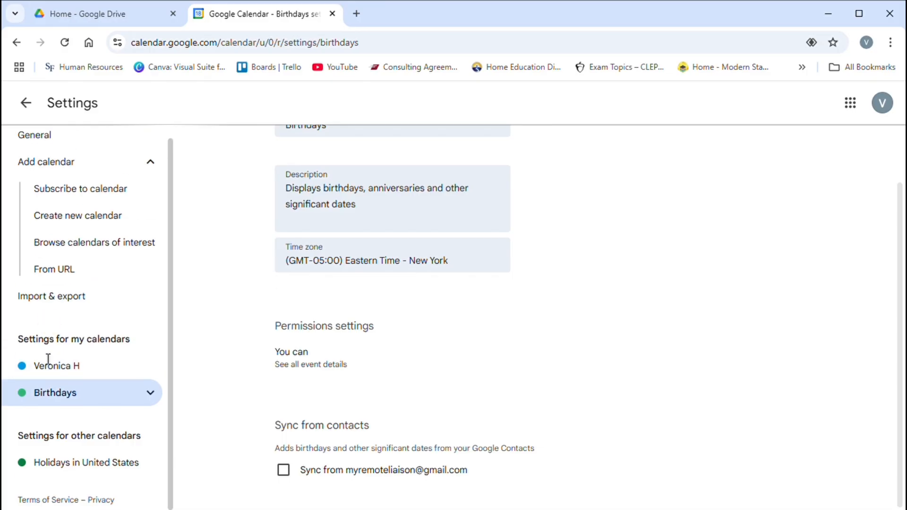
pyautogui.click(50, 374)
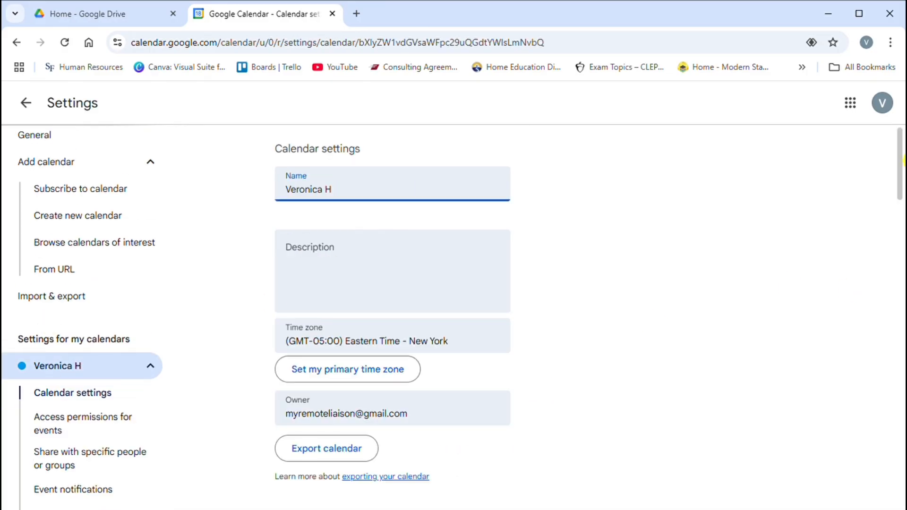
pyautogui.moveTo(903, 169); pyautogui.dragTo(899, 334)
pyautogui.scroll(-4, 477, 316)
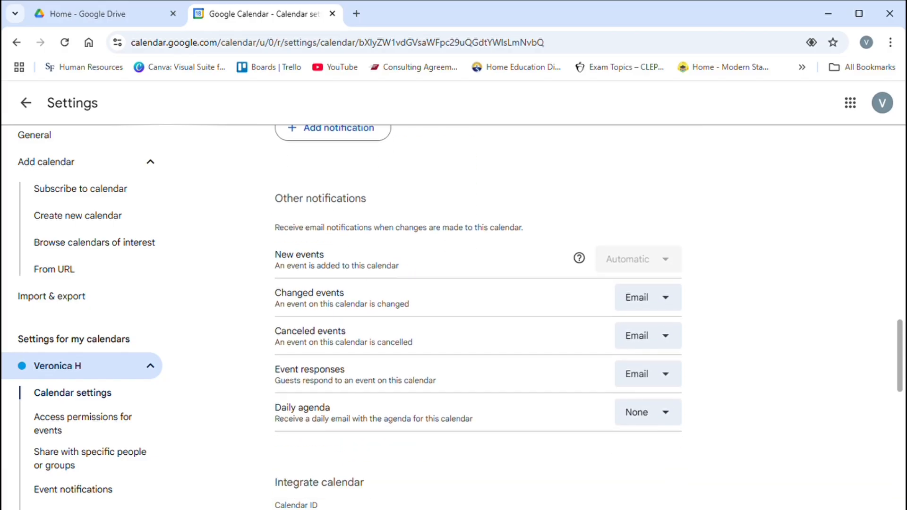
pyautogui.scroll(-9, 477, 316)
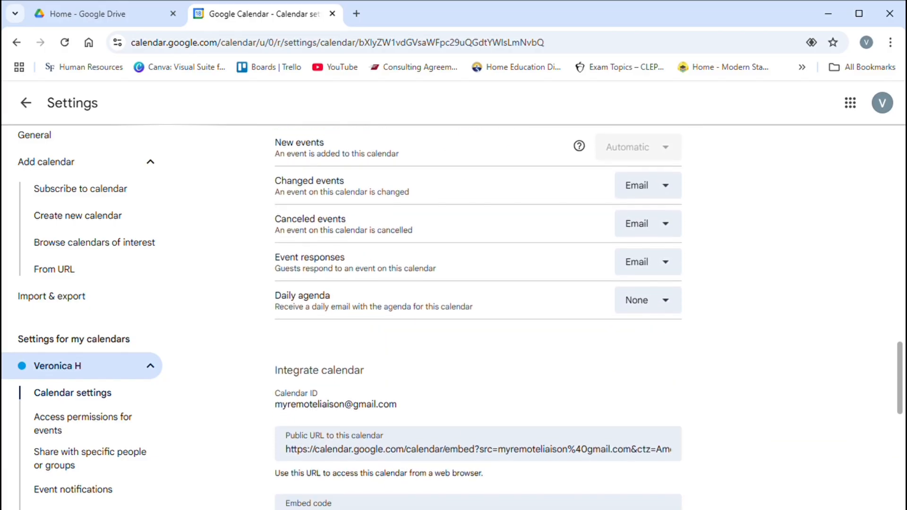
pyautogui.scroll(-1, 477, 316)
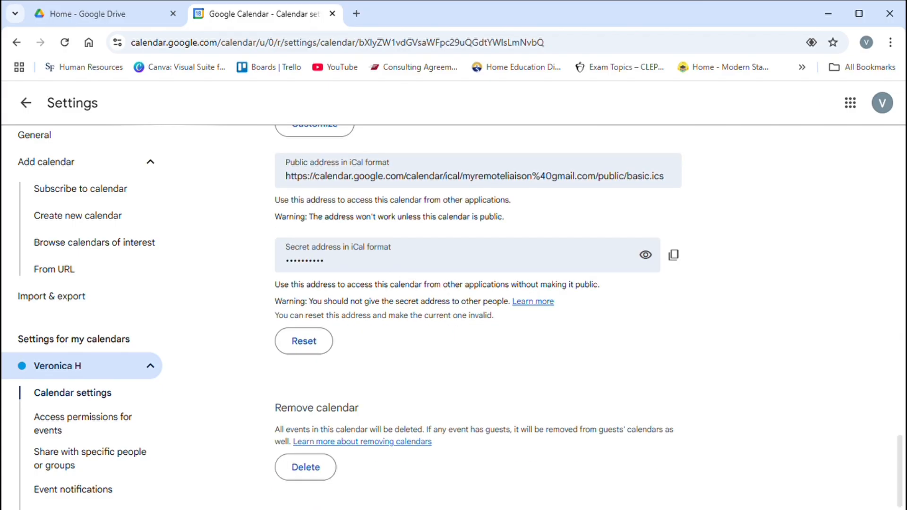
pyautogui.click(118, 407)
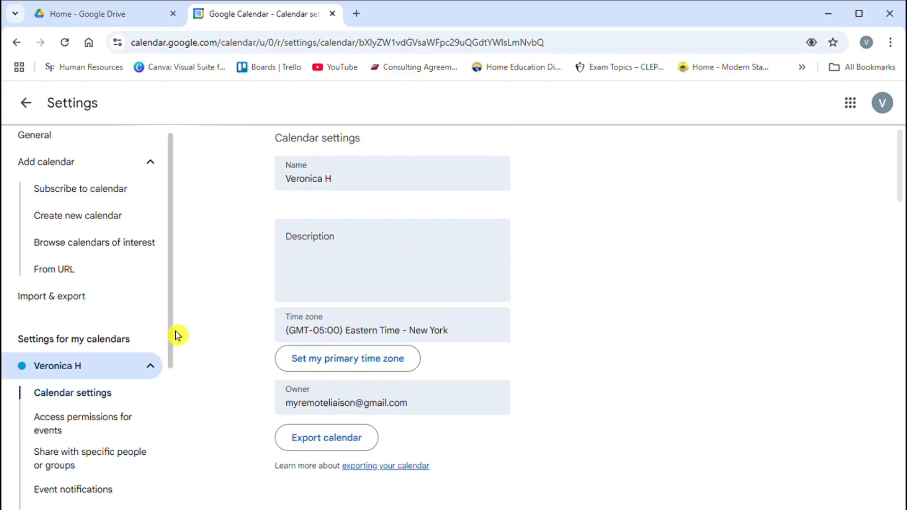
# Look over the settings sections for the individual calendars, reopening the Birthdays settings and collapsing the personal calendar and Add calendar sections
pyautogui.moveTo(176, 334); pyautogui.dragTo(174, 404)
pyautogui.click(160, 346)
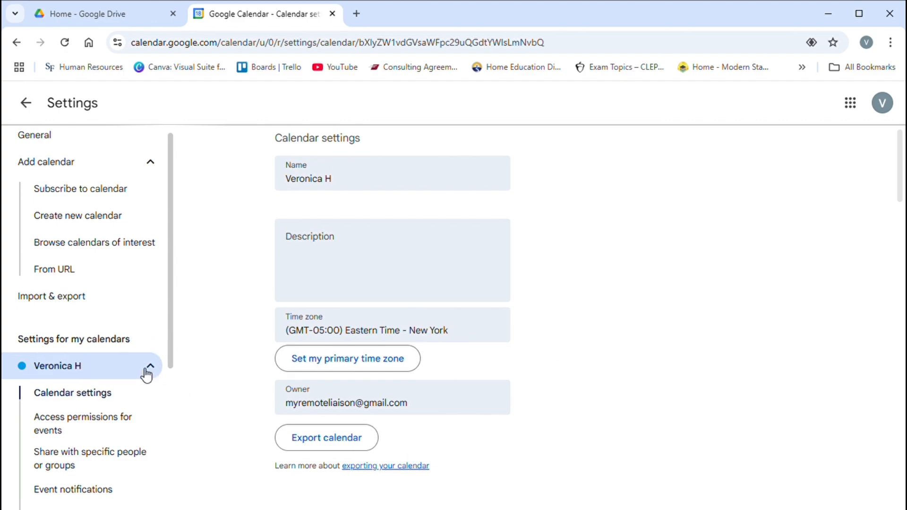
pyautogui.click(147, 372)
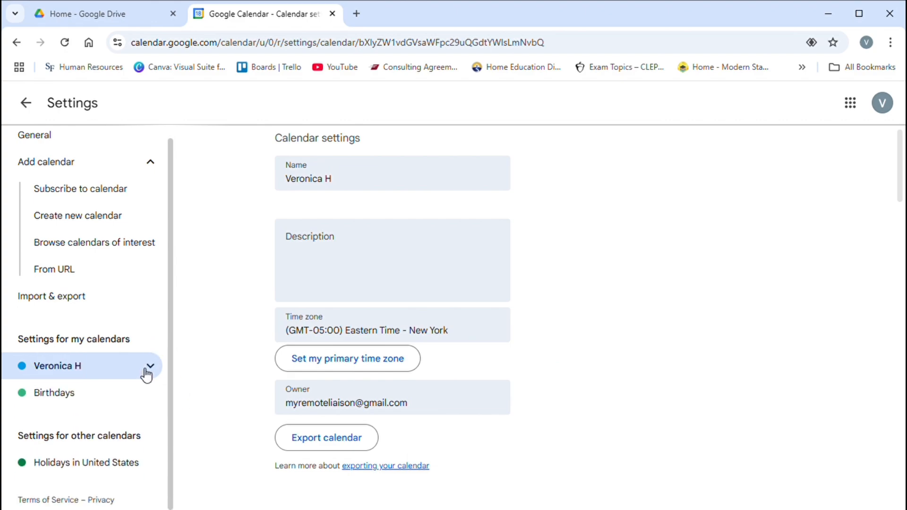
pyautogui.click(87, 407)
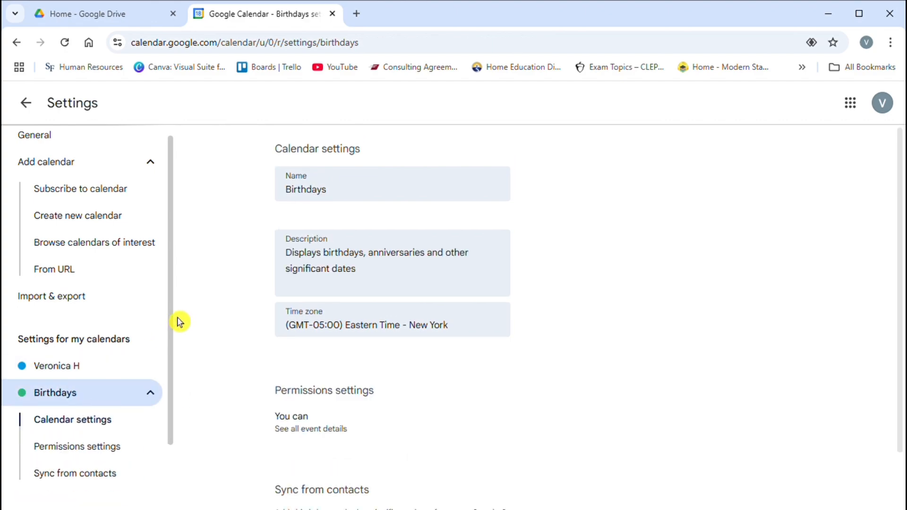
pyautogui.scroll(-2, 172, 416)
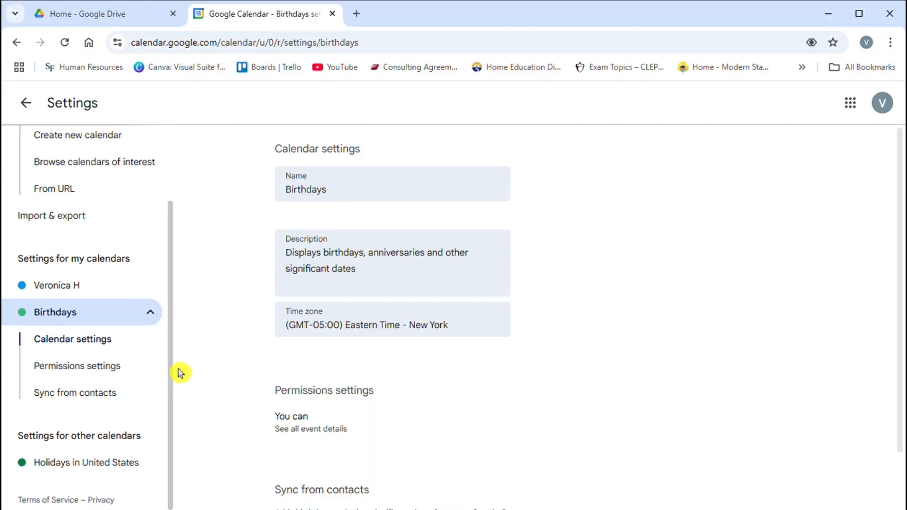
pyautogui.scroll(3, 178, 370)
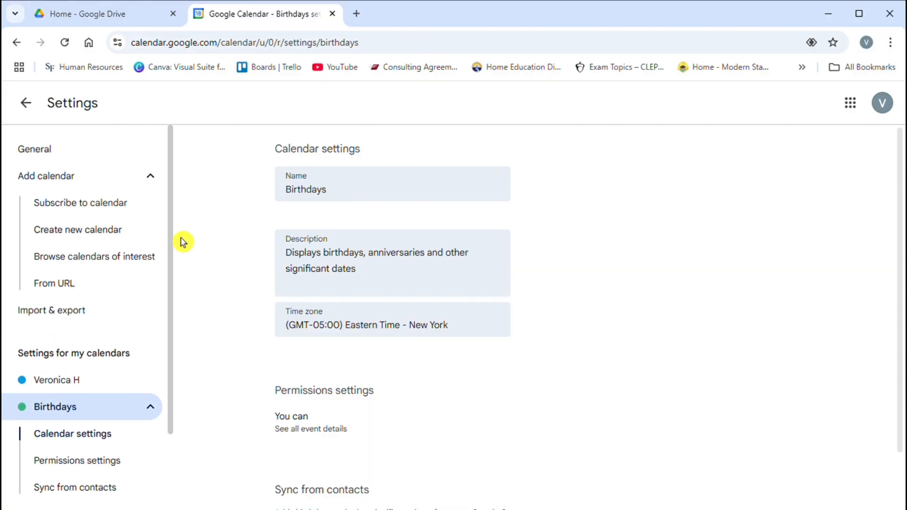
pyautogui.click(84, 181)
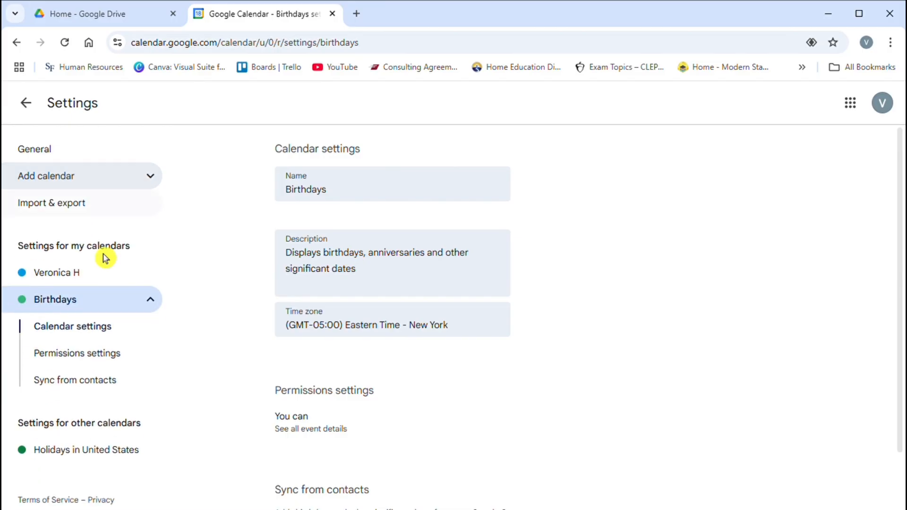
# Return to the main calendar view and hide the Tasks calendar
pyautogui.click(34, 109)
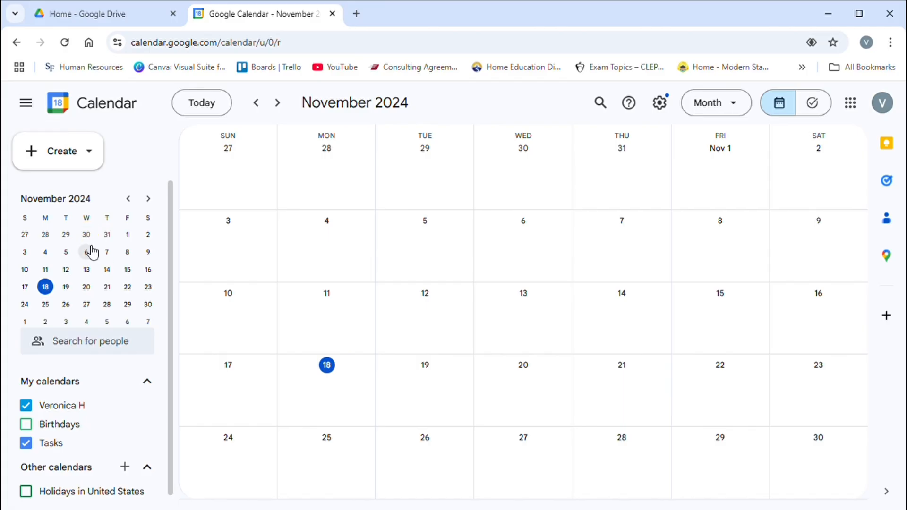
pyautogui.click(26, 444)
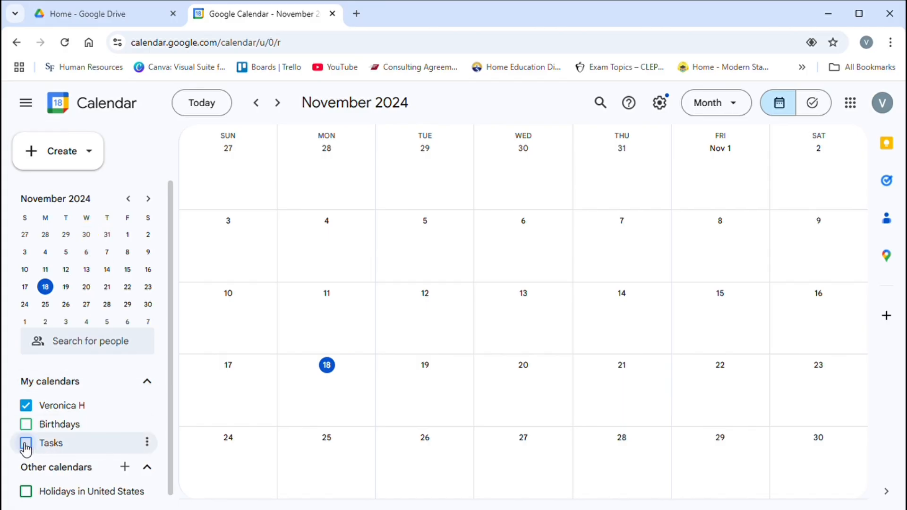
# View the display and color options of the Tasks and Birthdays calendars, leaving Birthdays hidden
pyautogui.click(148, 444)
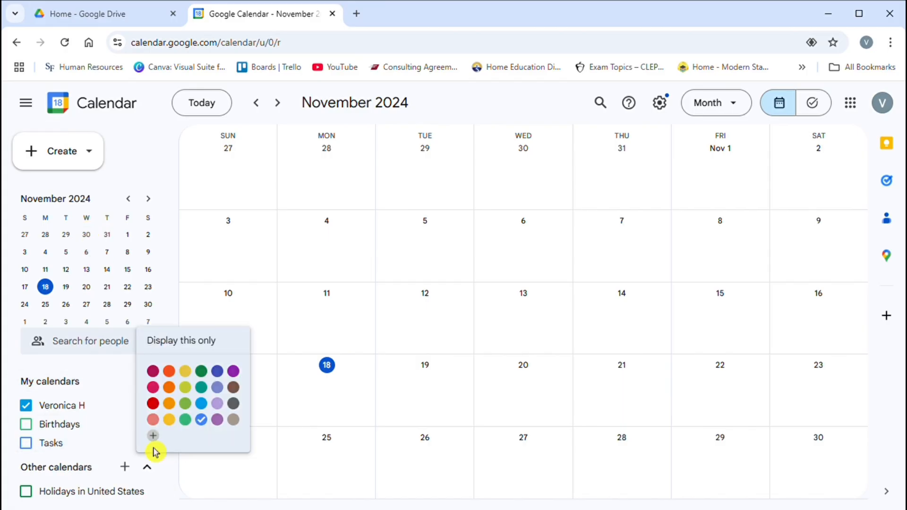
pyautogui.click(113, 425)
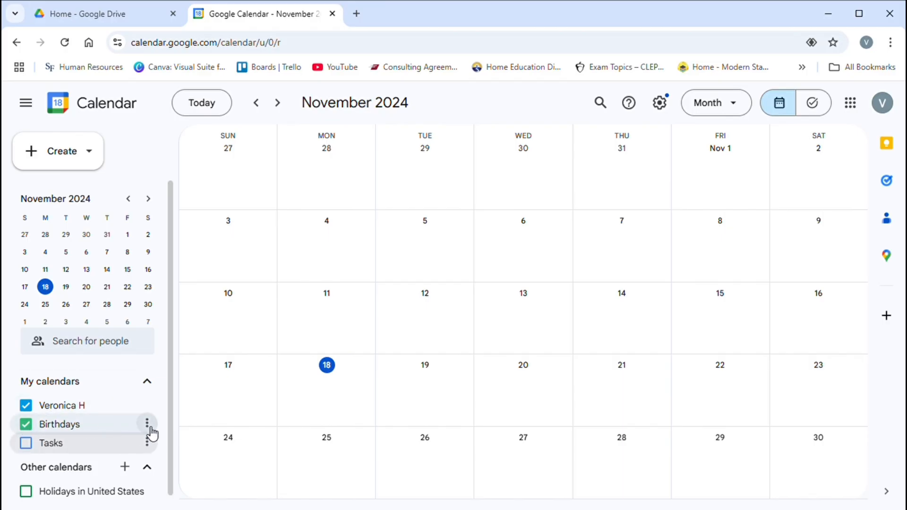
pyautogui.click(147, 423)
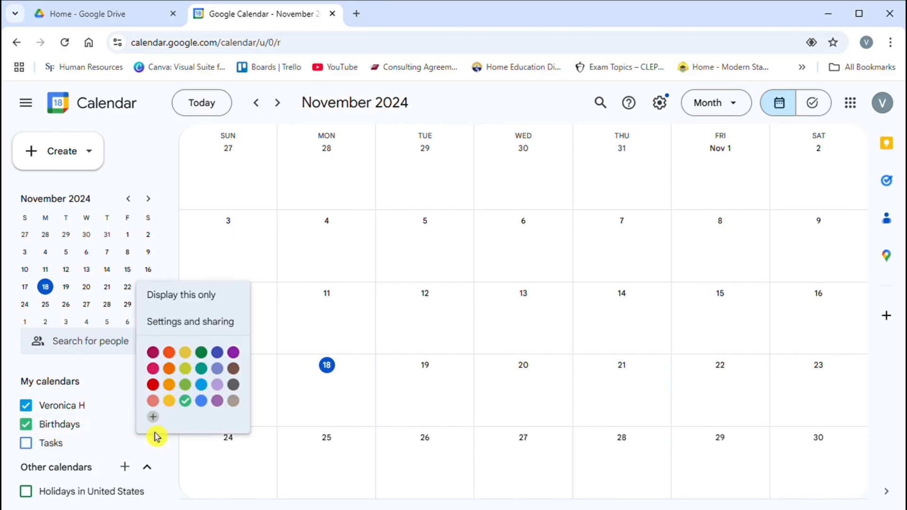
pyautogui.click(37, 429)
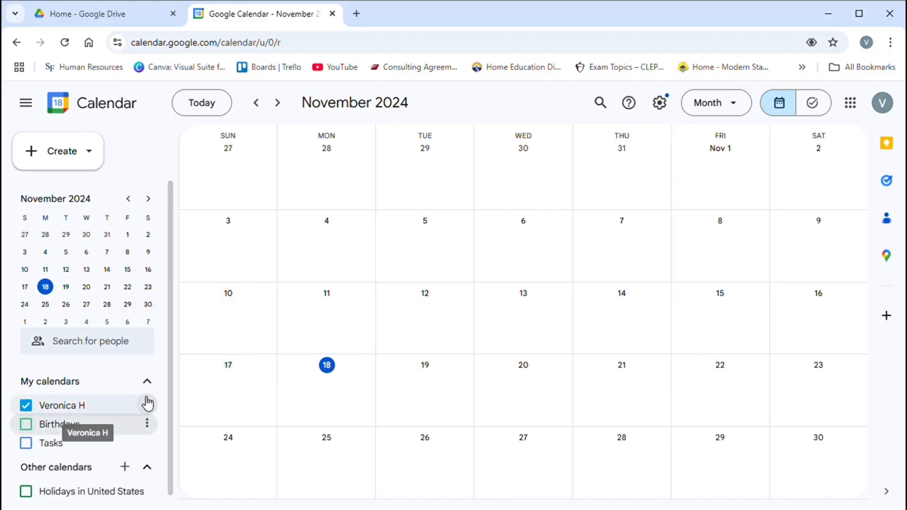
pyautogui.scroll(-1, 172, 415)
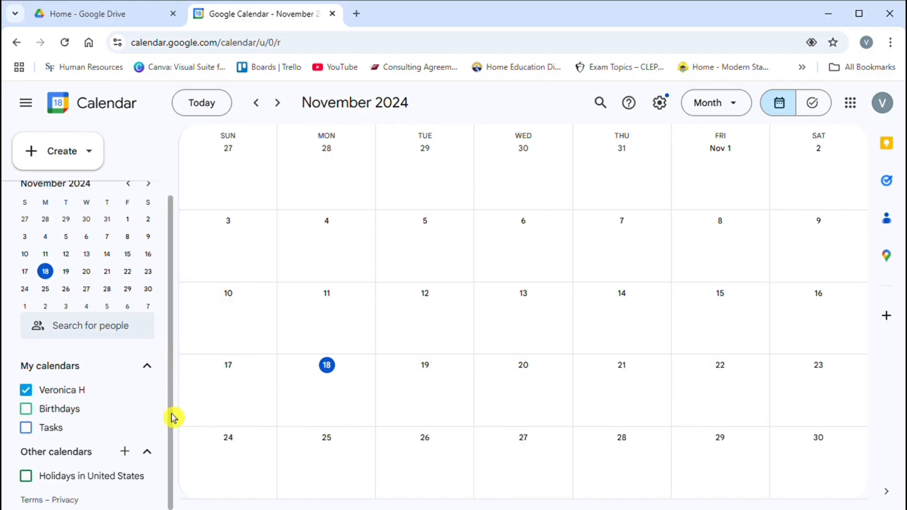
pyautogui.moveTo(174, 413); pyautogui.dragTo(160, 339)
pyautogui.click(169, 353)
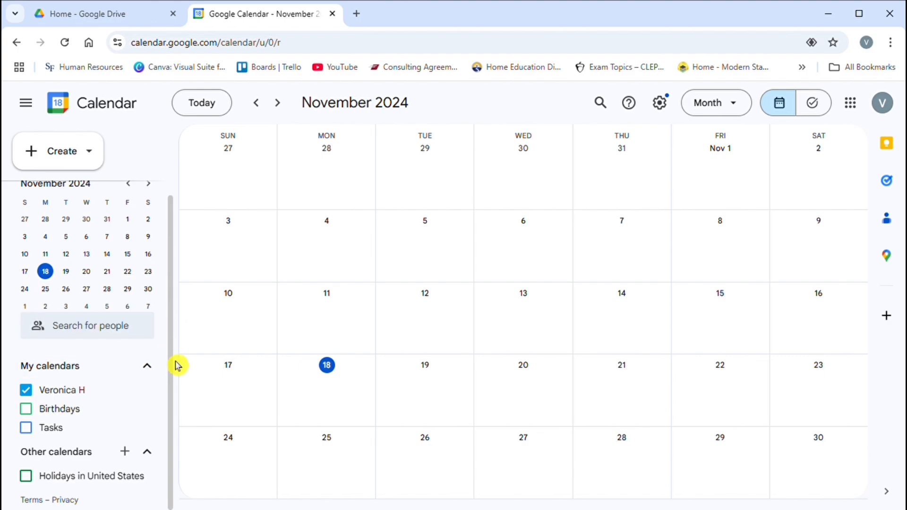
pyautogui.moveTo(178, 360); pyautogui.dragTo(178, 308)
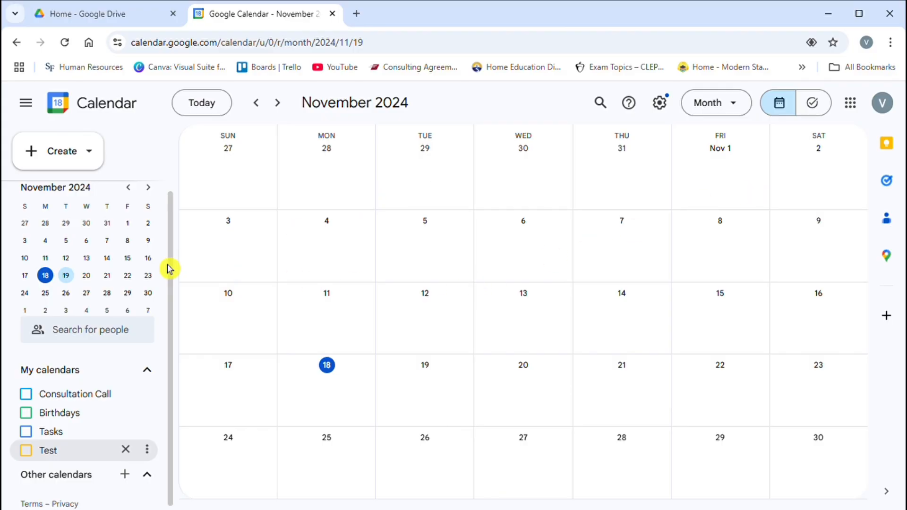
# Toggle the Consultation Call calendar's visibility on and off, and change its color to yellow-green
pyautogui.click(91, 398)
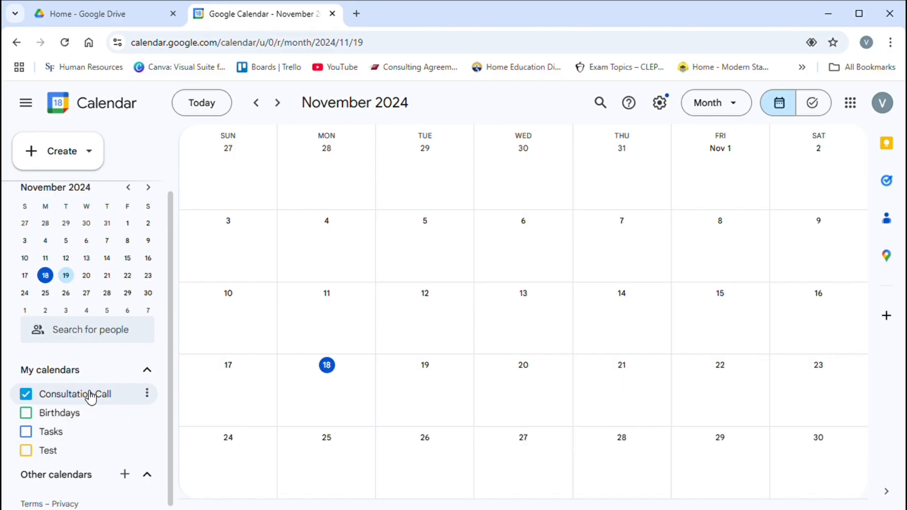
pyautogui.click(92, 398)
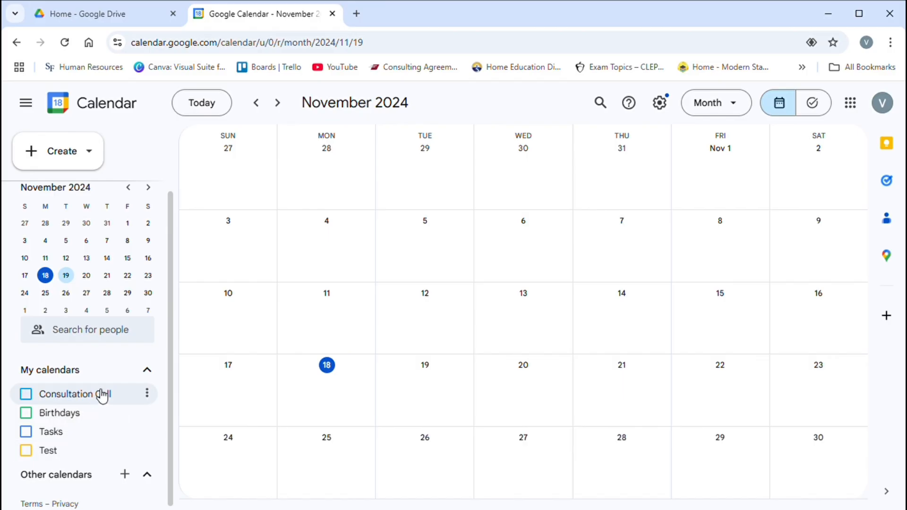
pyautogui.click(147, 395)
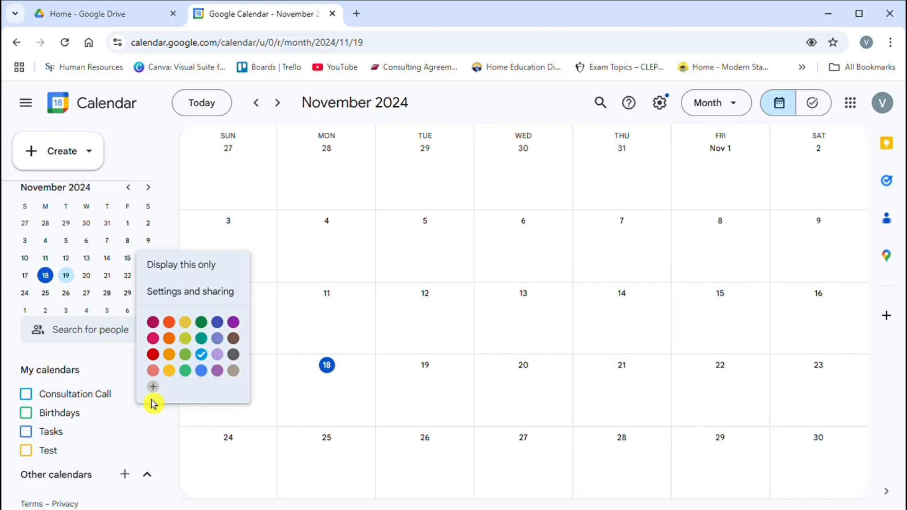
pyautogui.click(193, 342)
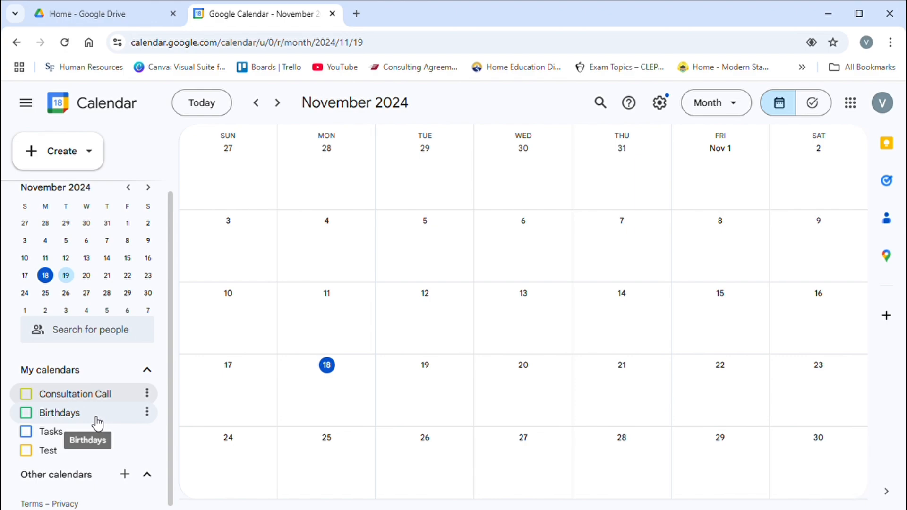
# Open the Consultation Call calendar's settings and begin its description with "This calendar event is to be used for all consultation calls."
pyautogui.click(147, 395)
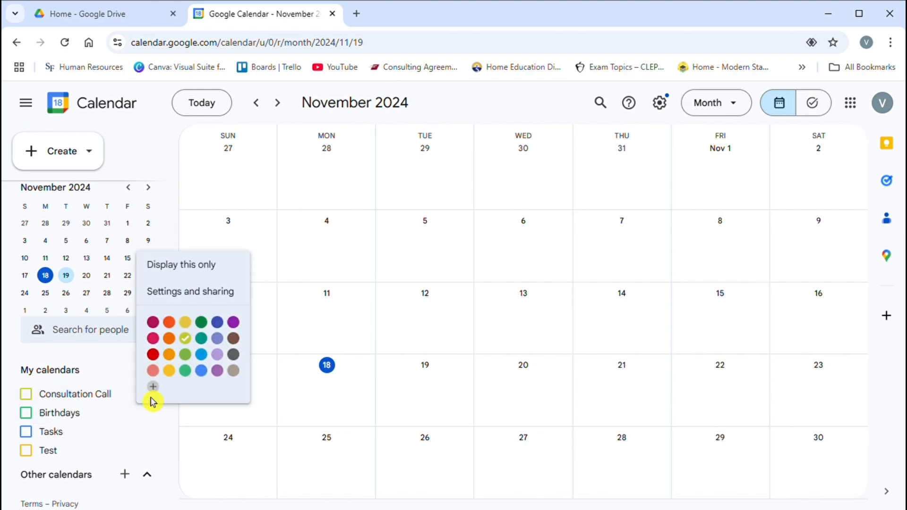
pyautogui.click(201, 291)
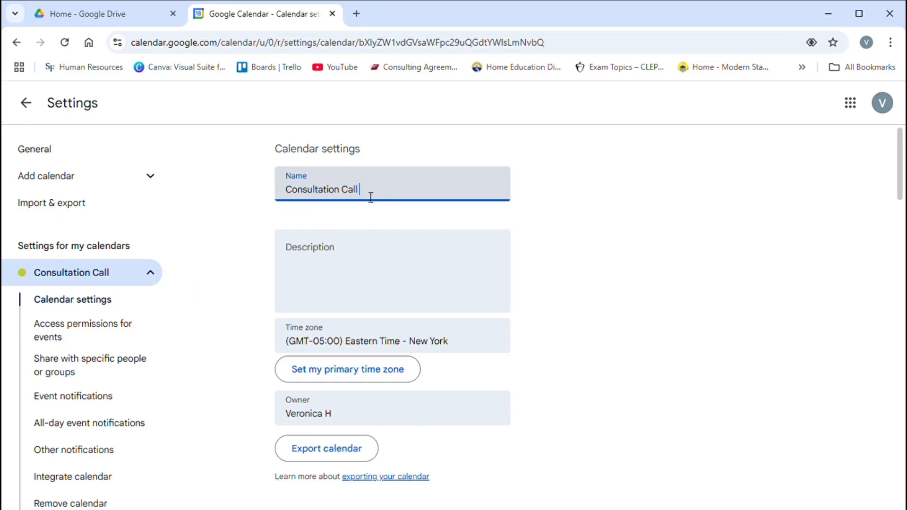
pyautogui.moveTo(368, 193); pyautogui.dragTo(288, 198)
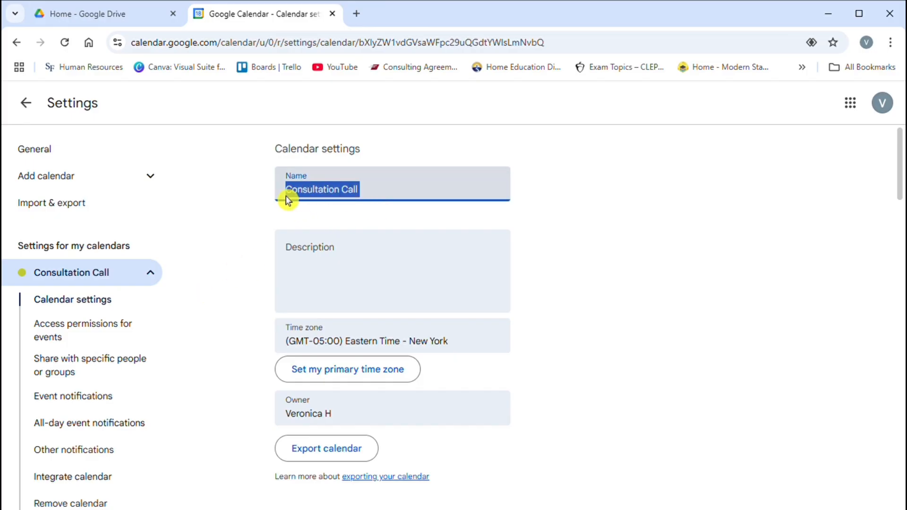
pyautogui.click(401, 194)
pyautogui.click(346, 266)
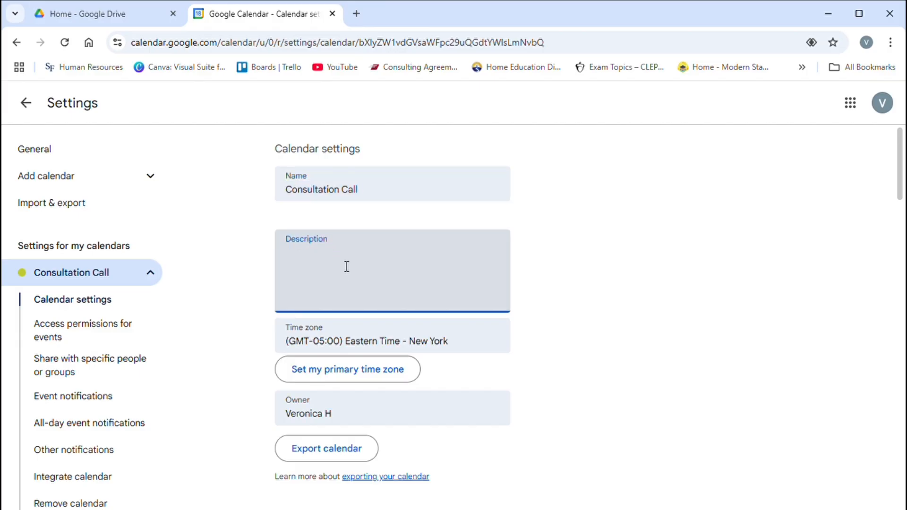
pyautogui.write('This cale')
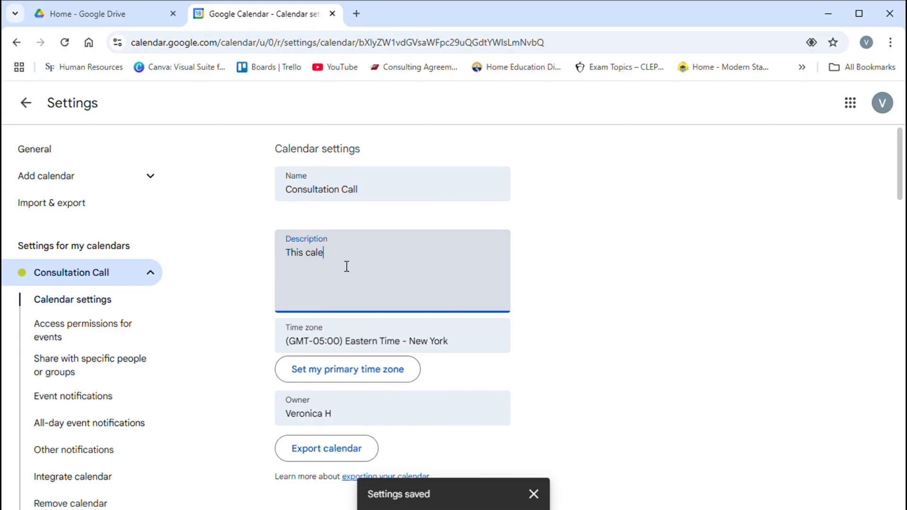
pyautogui.write('ndar event i')
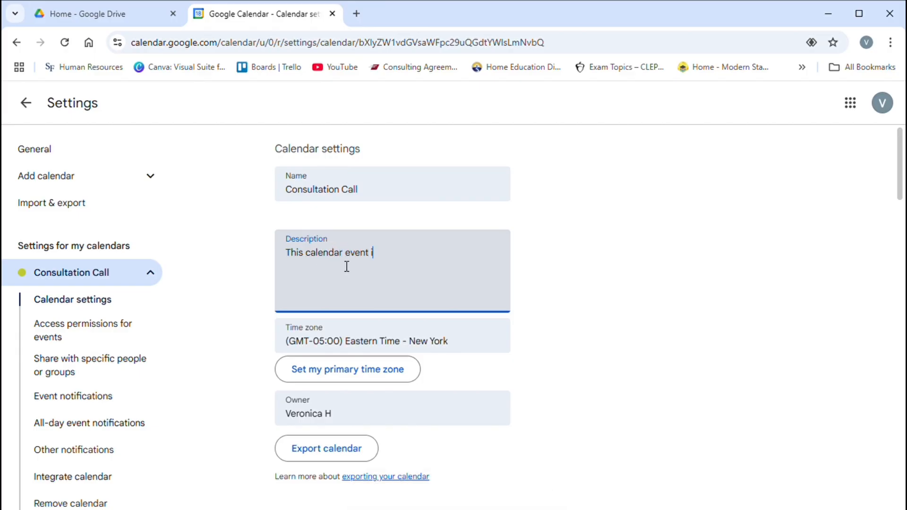
pyautogui.write('s to ')
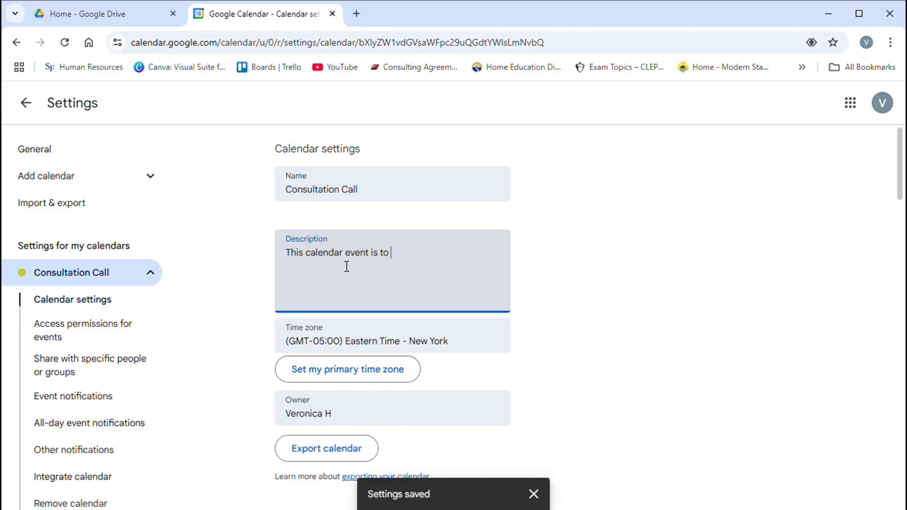
pyautogui.write('be used f')
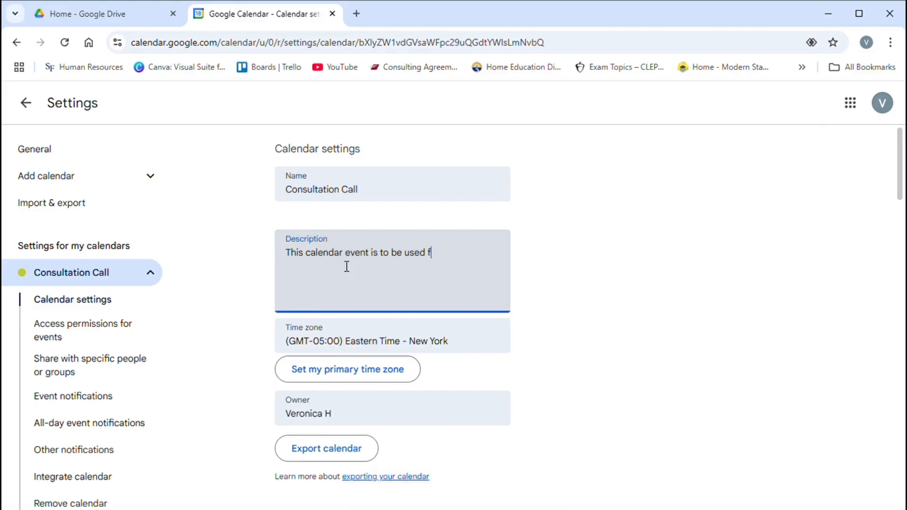
pyautogui.write('or all ')
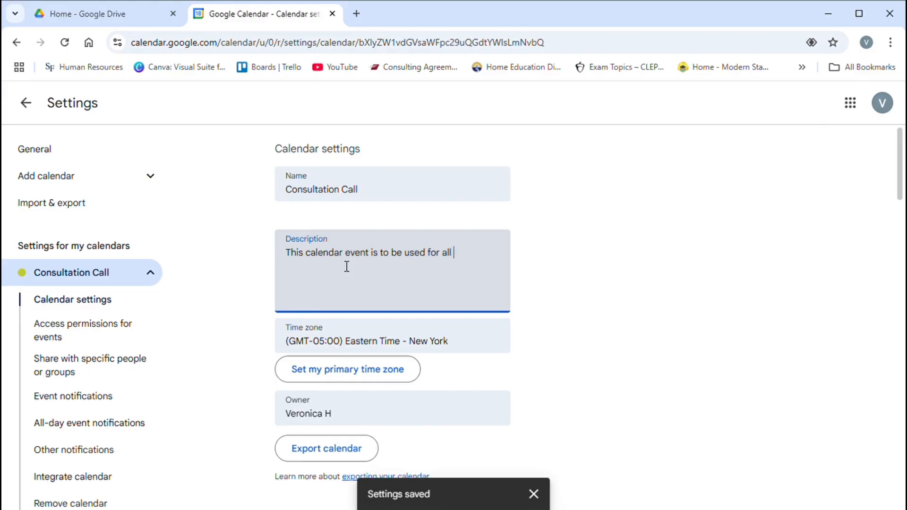
pyautogui.write('consultation ')
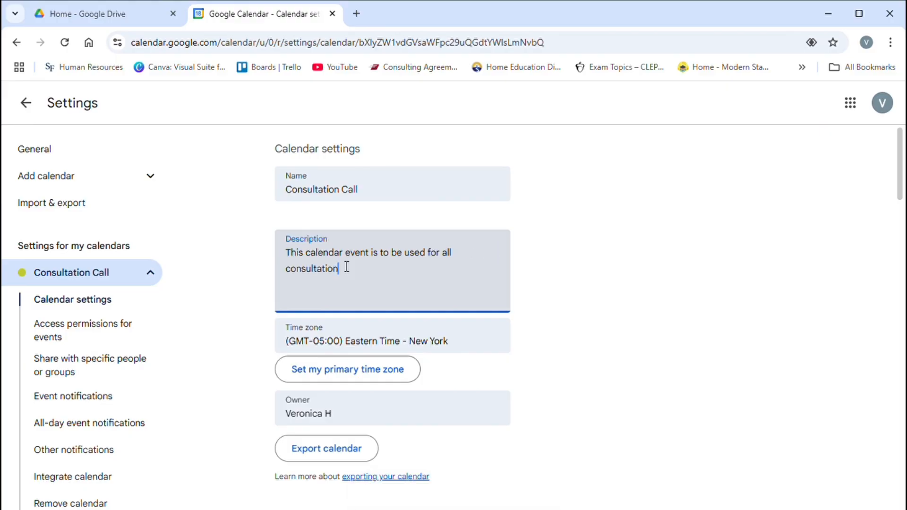
pyautogui.write('calls. ')
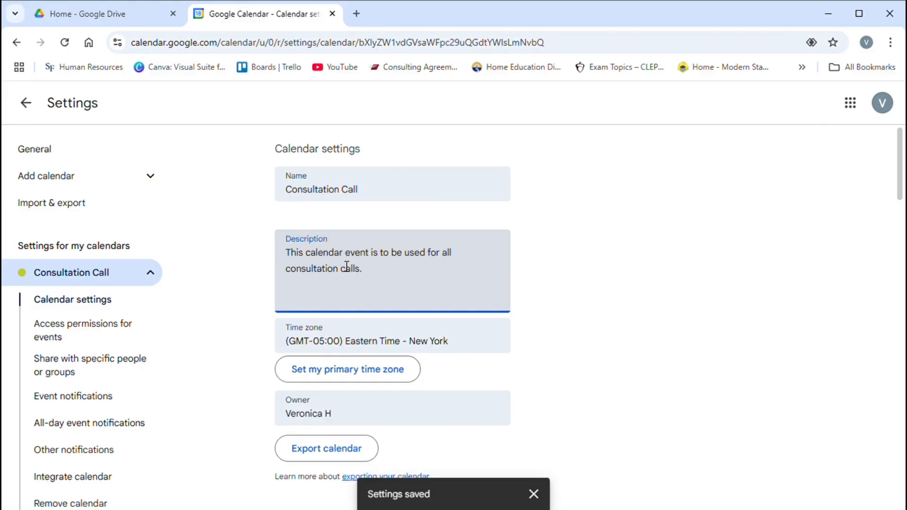
# Add to the Consultation Call description "Once a call is booked, we will change its color internally on the Liaison Team Calendar."
pyautogui.write('Once a call i')
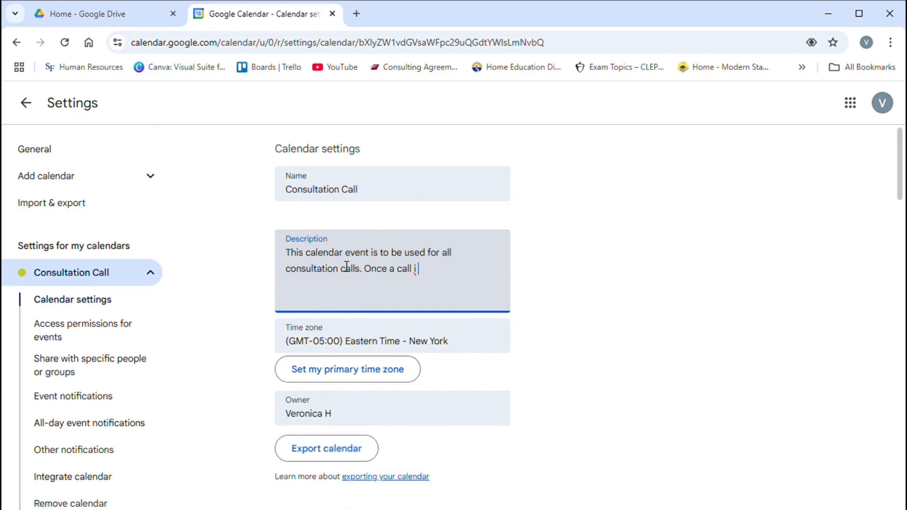
pyautogui.write('s booked, ')
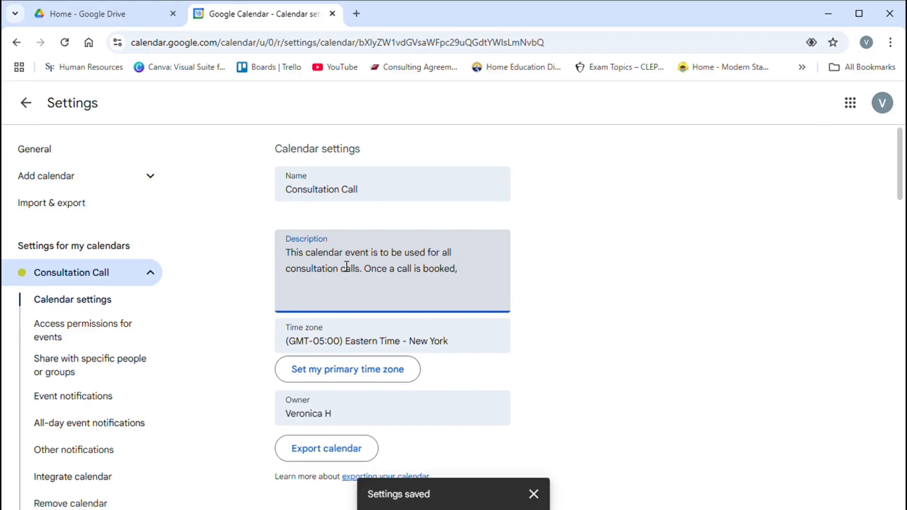
pyautogui.write('we will change it')
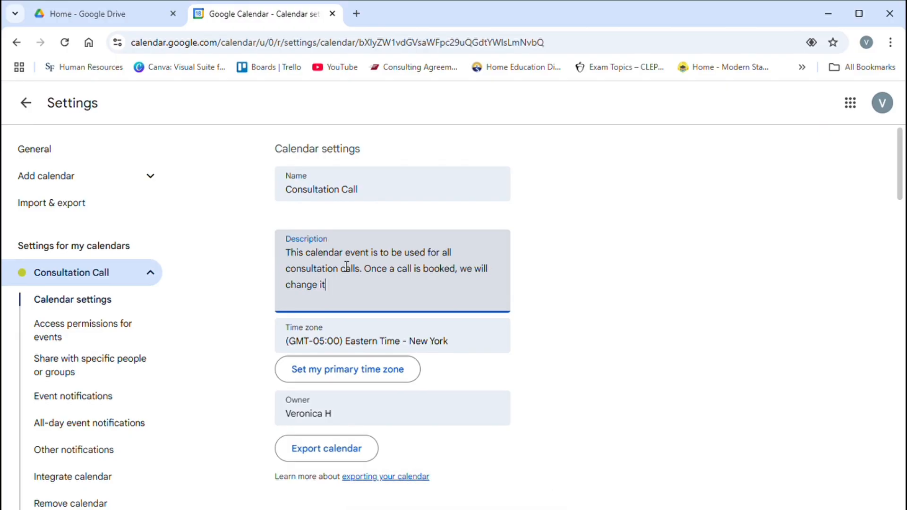
pyautogui.write('s color')
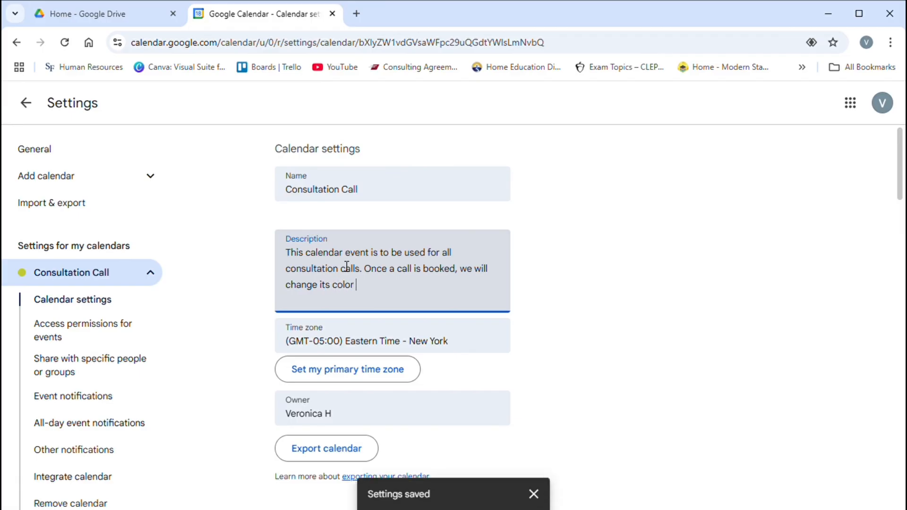
pyautogui.write(' internall')
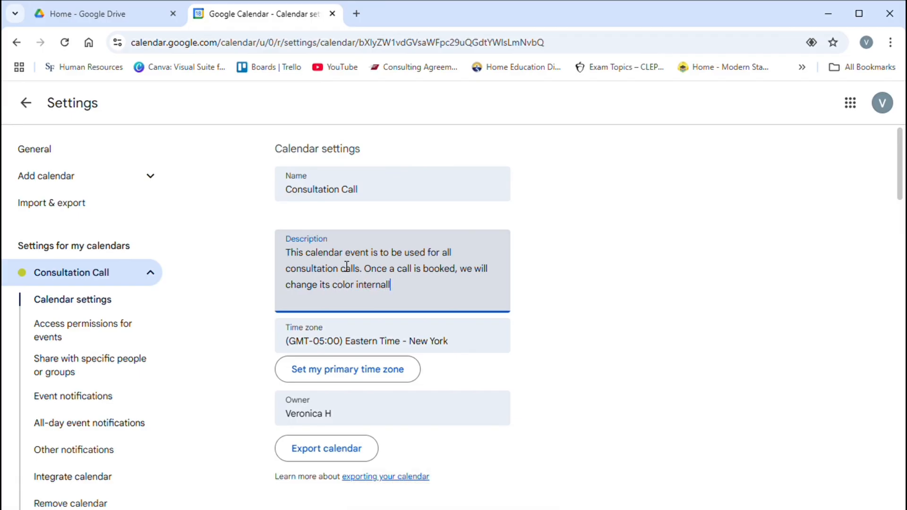
pyautogui.write('y on the')
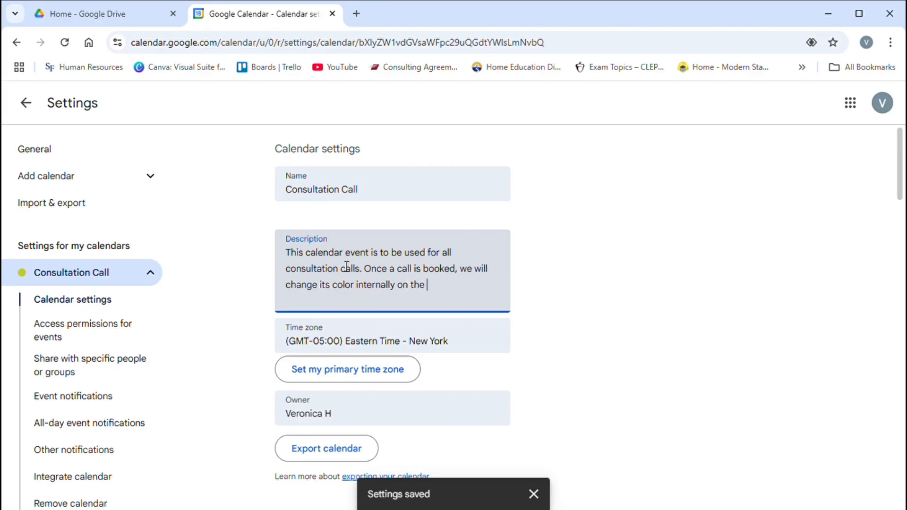
pyautogui.write(' team')
pyautogui.press('BackSpace')
pyautogui.press('BackSpace')
pyautogui.press('BackSpace')
pyautogui.write('Liaison Team Calendar.')
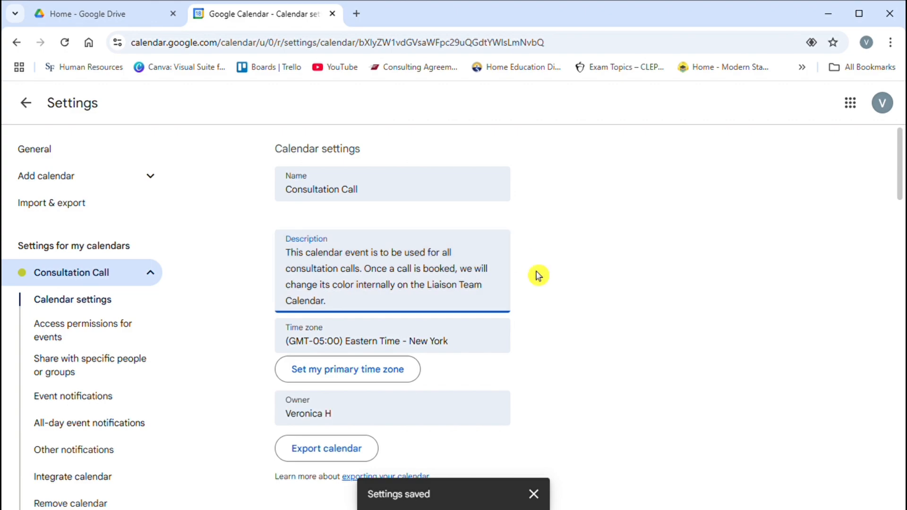
pyautogui.moveTo(900, 186)
pyautogui.mouseDown()
pyautogui.moveTo(900, 229)
pyautogui.moveTo(900, 182)
pyautogui.mouseUp()
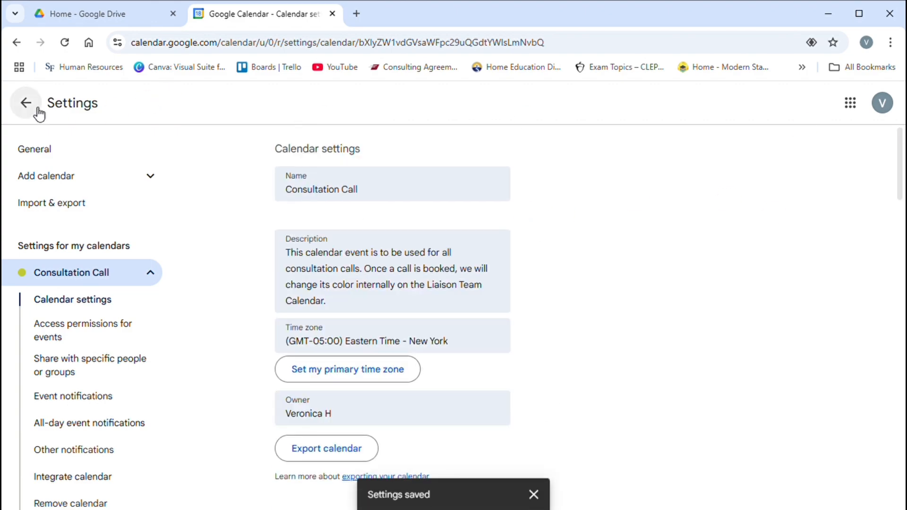
# Rename the Test calendar as Liaison Team and begin its new description with "On this calendar, we can view all events. This will give us"
pyautogui.write('Team')
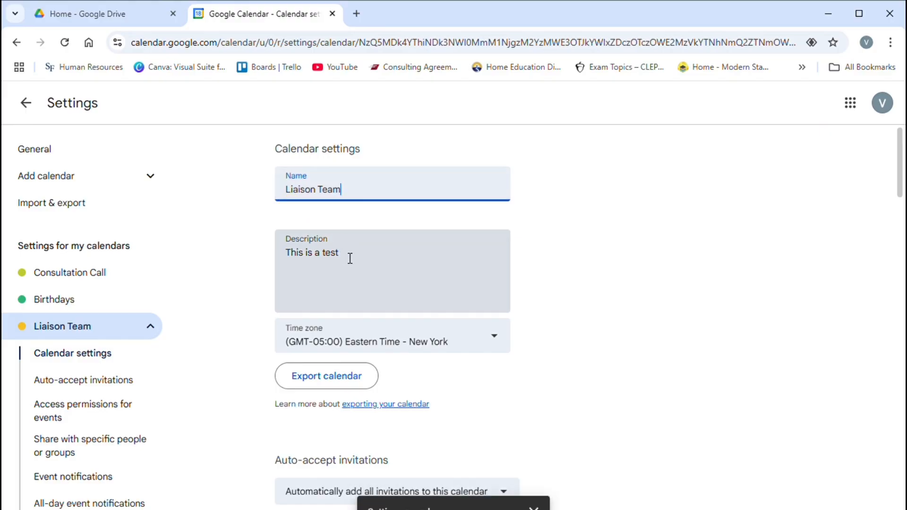
pyautogui.moveTo(356, 259); pyautogui.dragTo(296, 264)
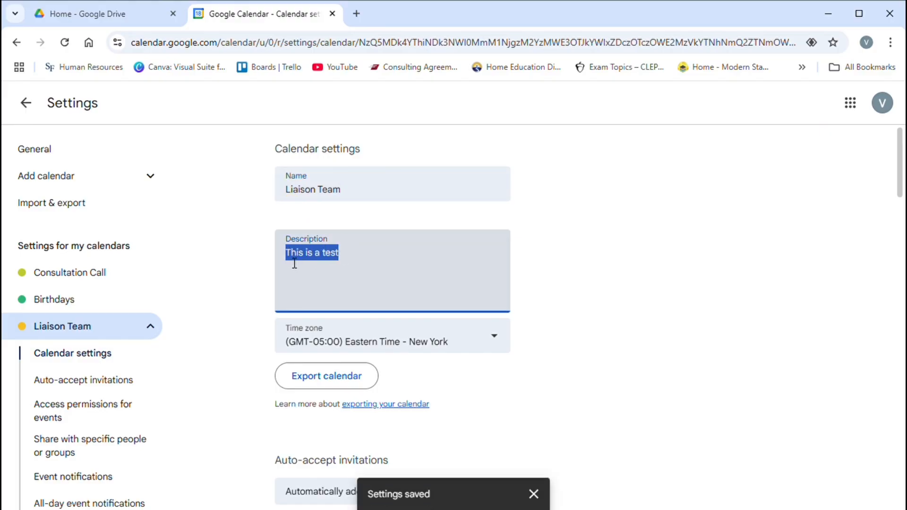
pyautogui.write('On this ')
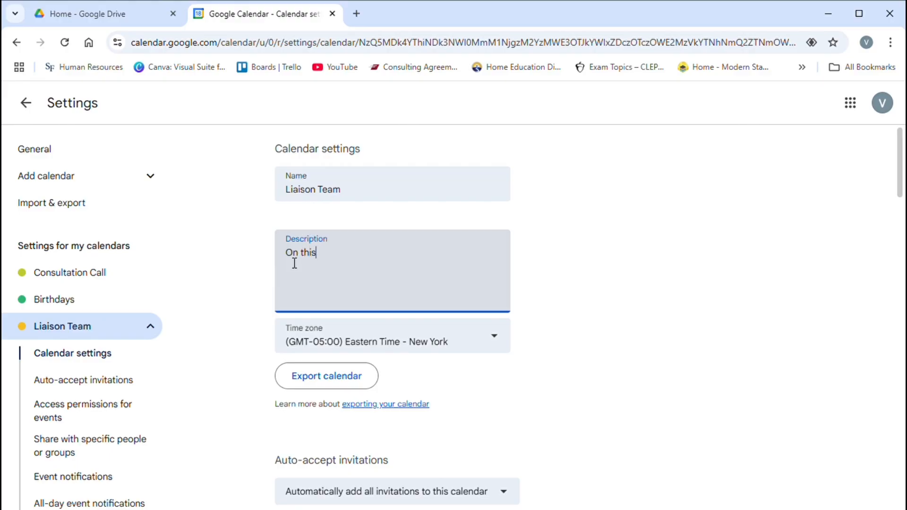
pyautogui.write('calendar')
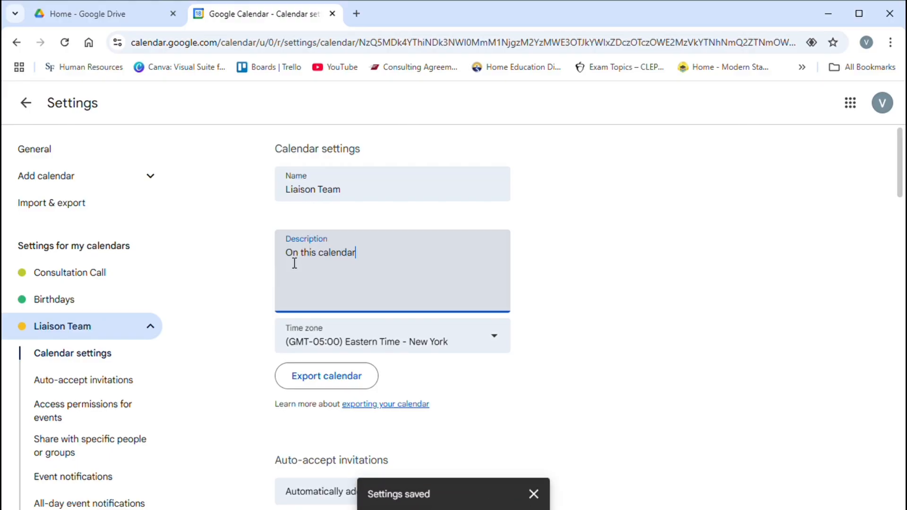
pyautogui.write(', we can v')
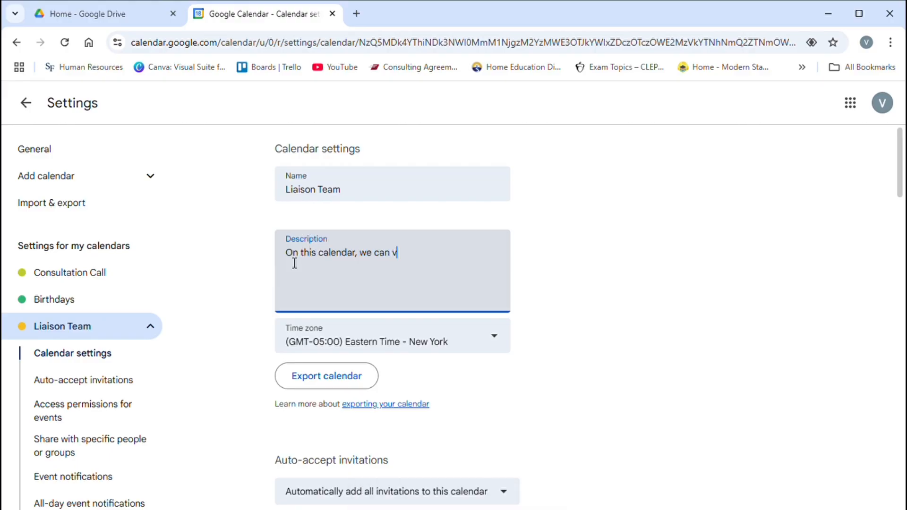
pyautogui.write('iew all bo')
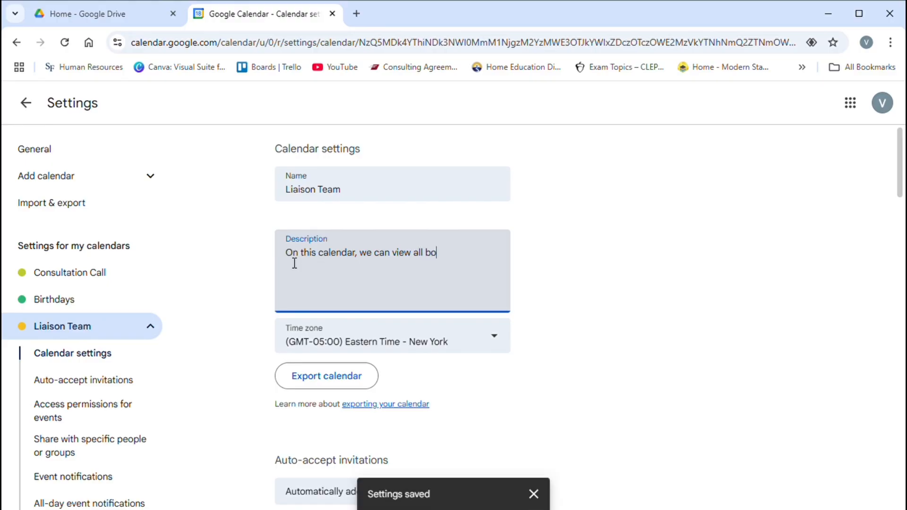
pyautogui.write('o')
pyautogui.press('BackSpace')
pyautogui.press('BackSpace')
pyautogui.write('events. This will givie us')
# Continue the Liaison Team description with "a view of availability at a glance. It will also help to avoid schedule conflicts"
pyautogui.write('o')
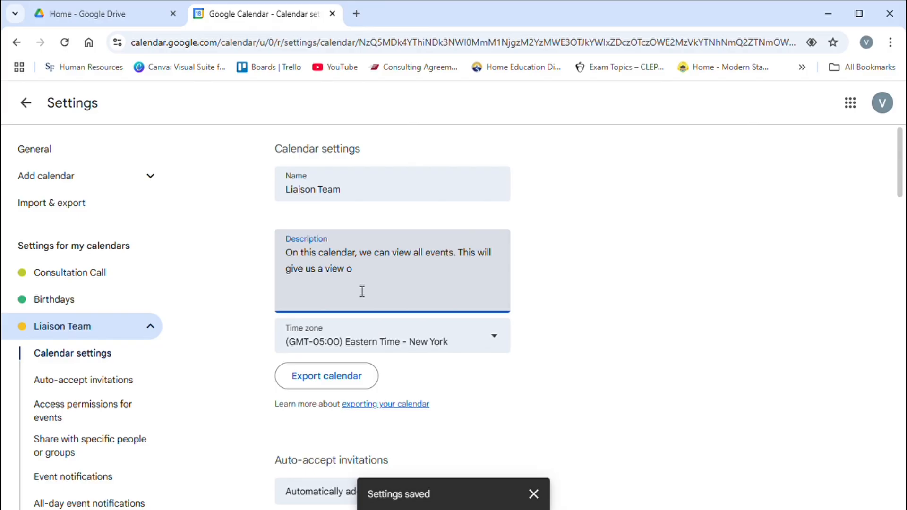
pyautogui.write('f availabiltiy')
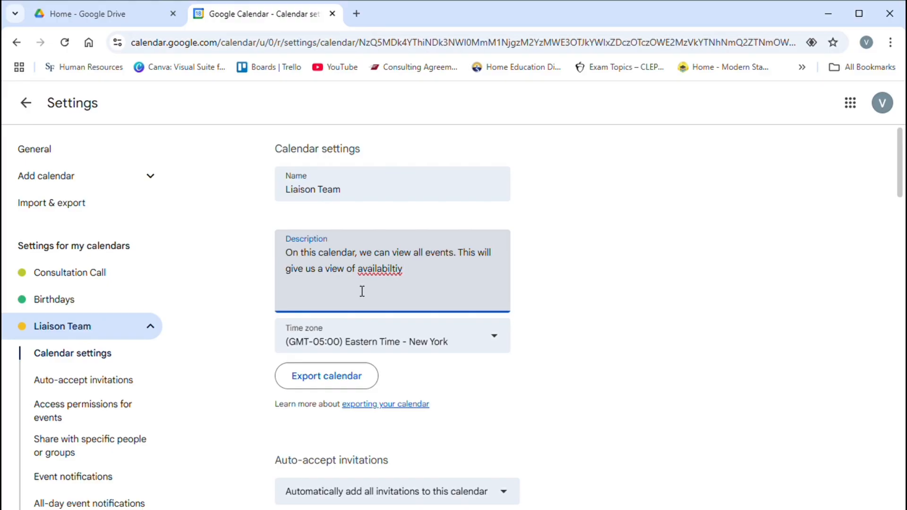
pyautogui.press('BackSpace')
pyautogui.press('BackSpace')
pyautogui.write('y')
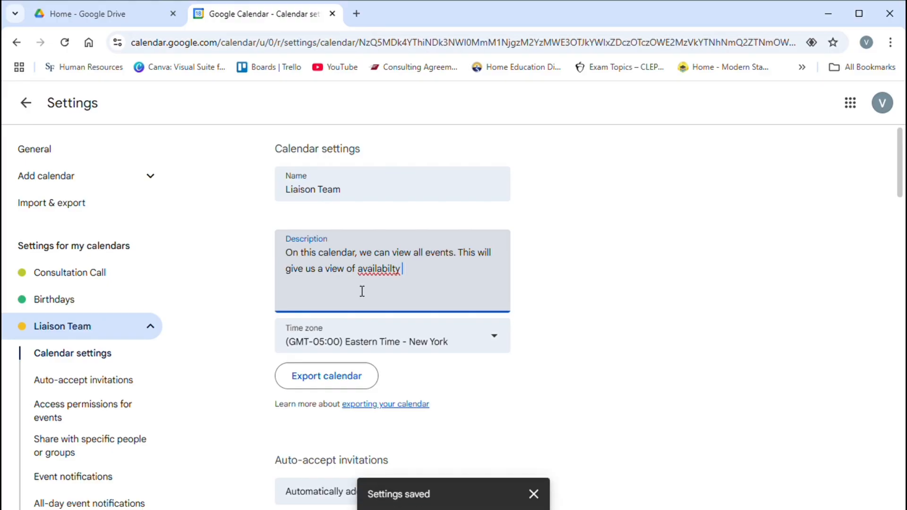
pyautogui.press('BackSpace')
pyautogui.press('BackSpace')
pyautogui.press('BackSpace')
pyautogui.press('BackSpace')
pyautogui.write('lity at a')
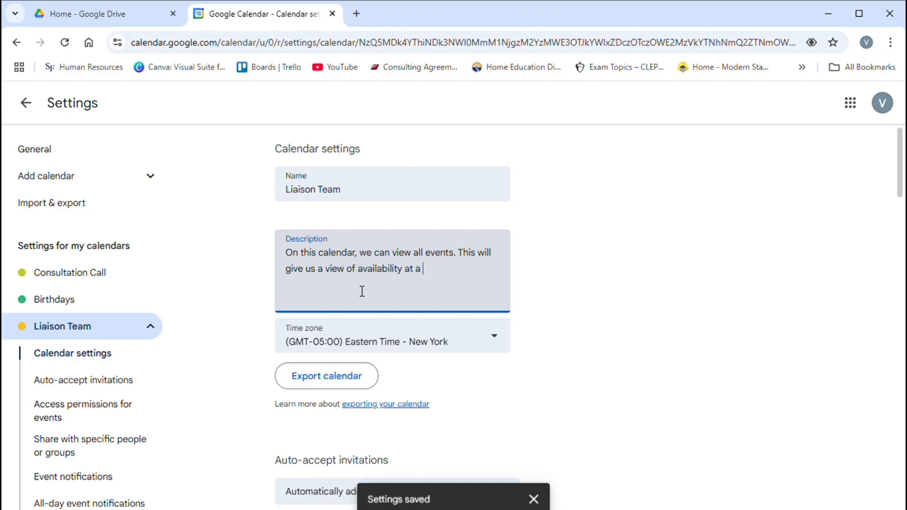
pyautogui.write(' glance')
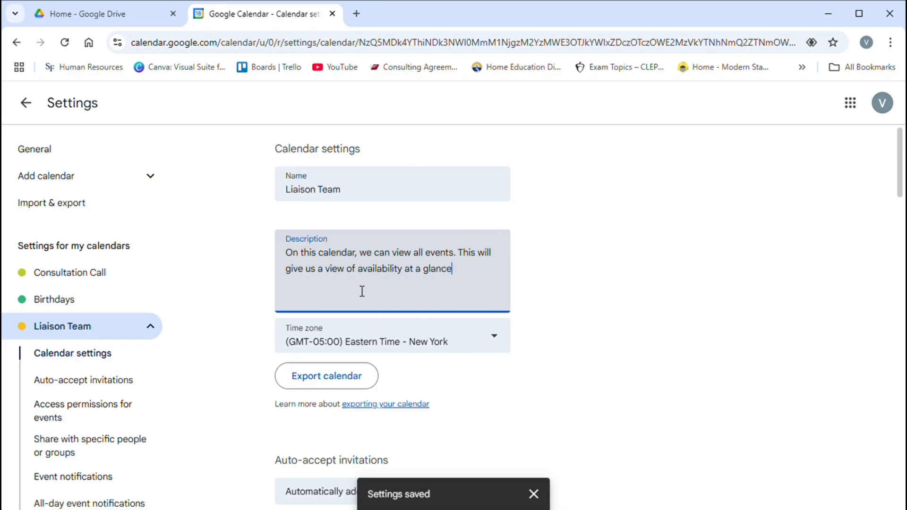
pyautogui.write('. It will also help to avoid')
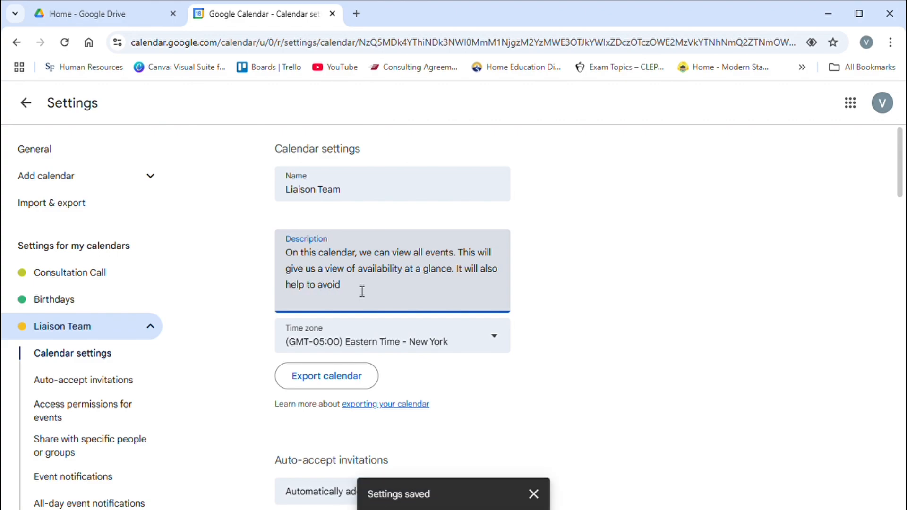
pyautogui.write(' schedule confl')
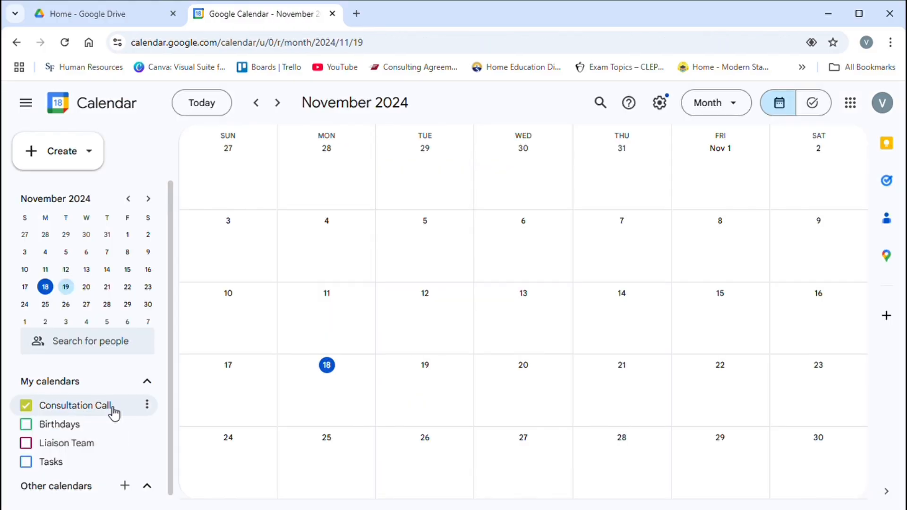
# Create a bookable appointment schedule titled "Consultation Calls" with an appointment duration of 30 minutes
pyautogui.click(86, 155)
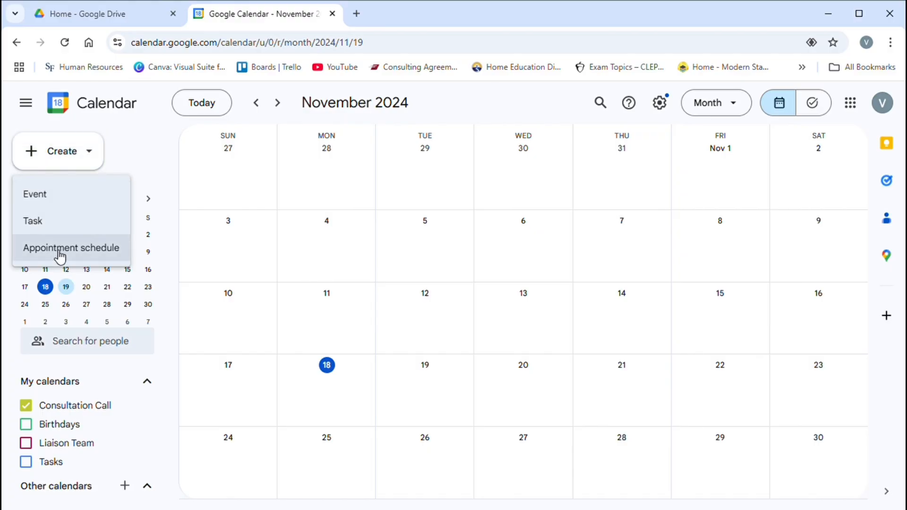
pyautogui.click(60, 249)
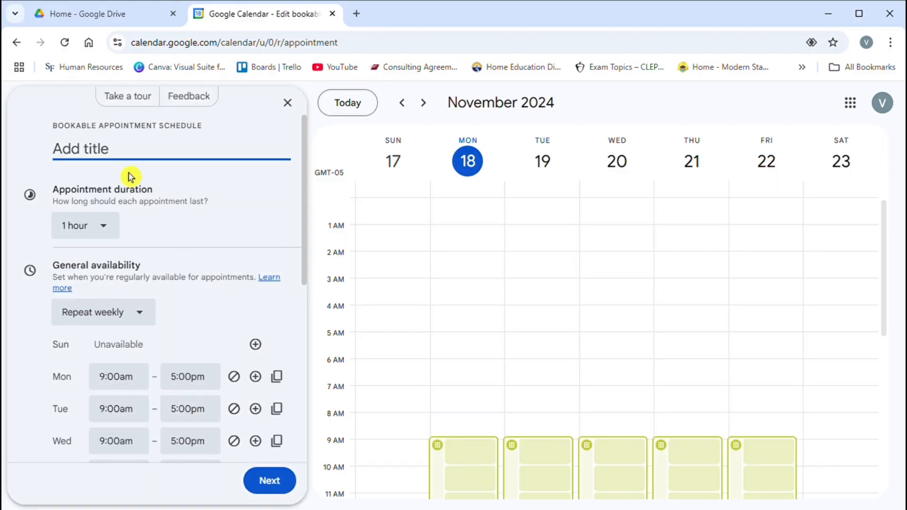
pyautogui.write('Consu')
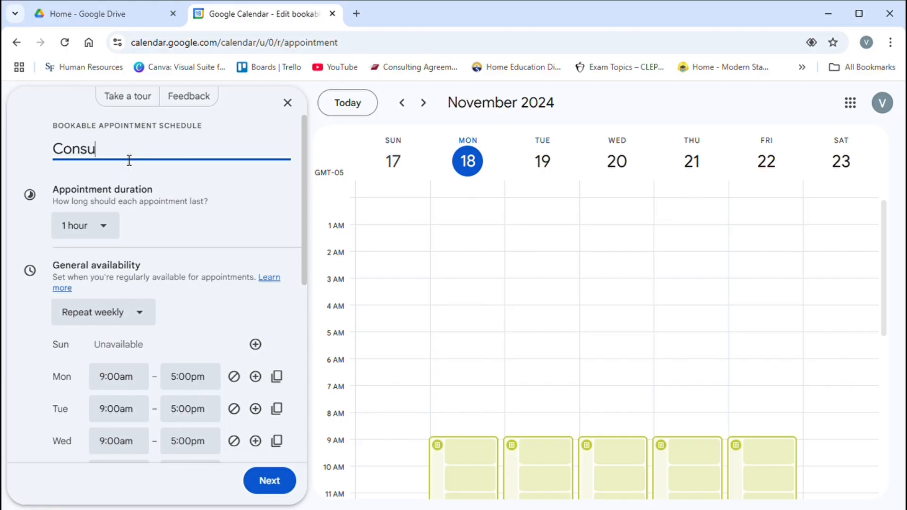
pyautogui.write('ttation Calls')
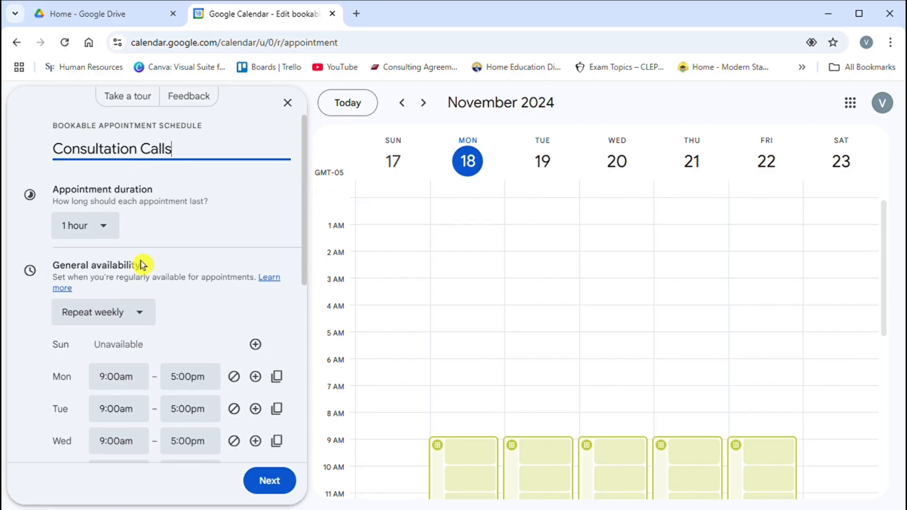
pyautogui.click(118, 232)
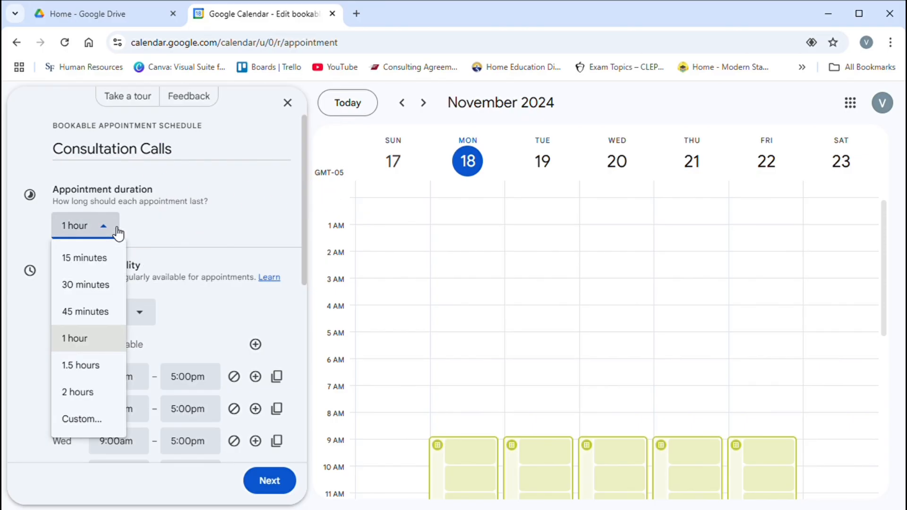
pyautogui.click(103, 284)
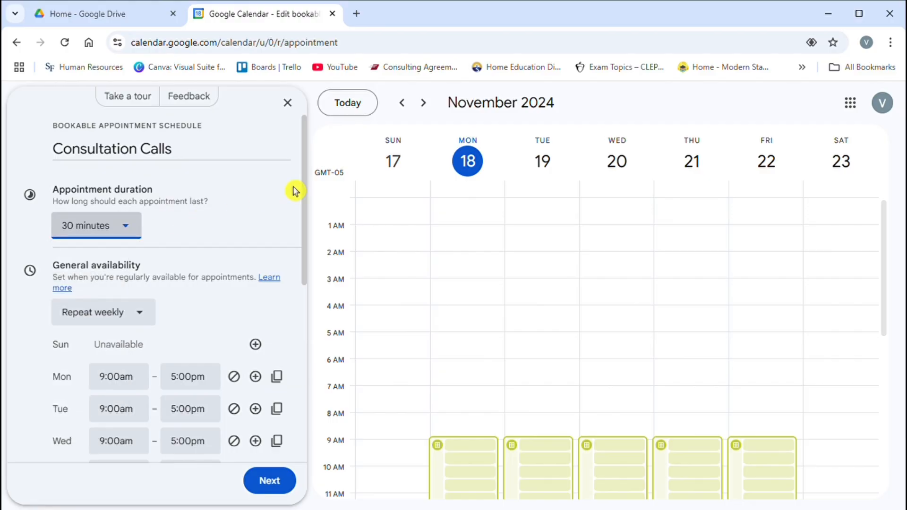
# Expand the scheduling window settings of the appointment schedule
pyautogui.moveTo(312, 162); pyautogui.dragTo(312, 351)
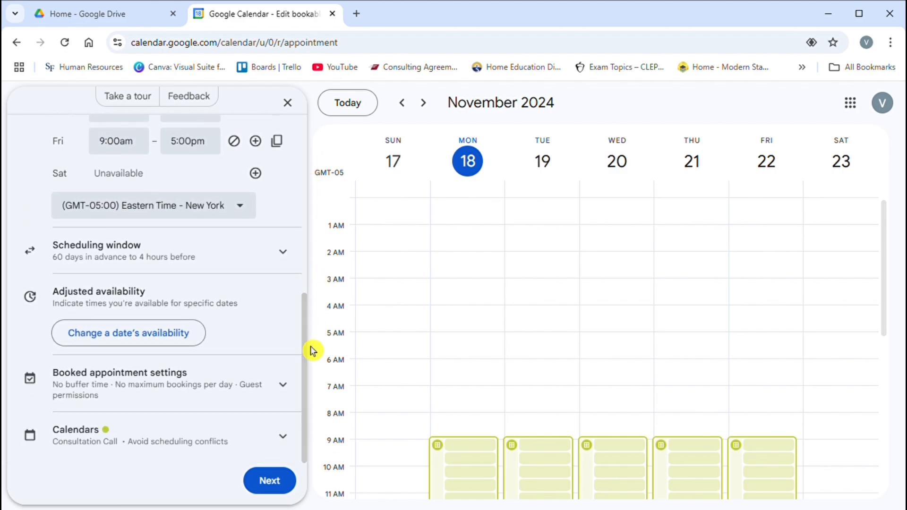
pyautogui.click(285, 256)
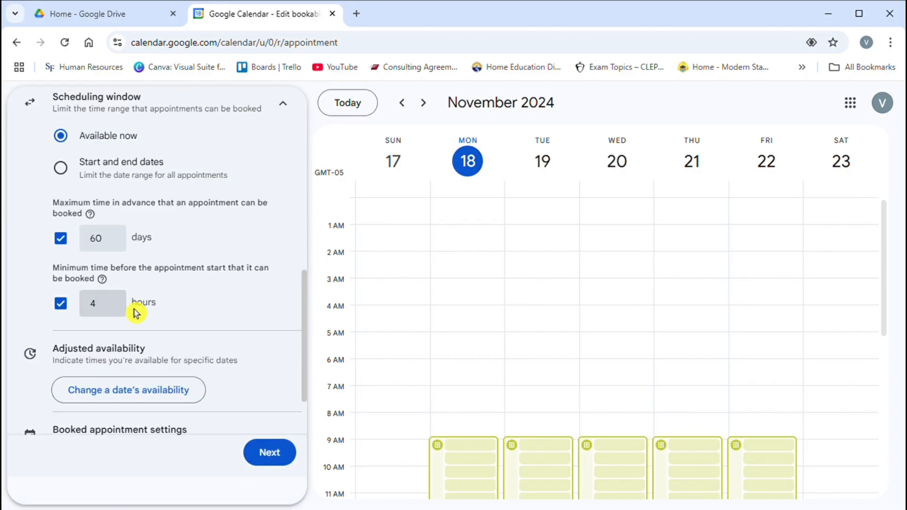
# Set the minimum time before an appointment can be booked to 2 hours
pyautogui.click(106, 310)
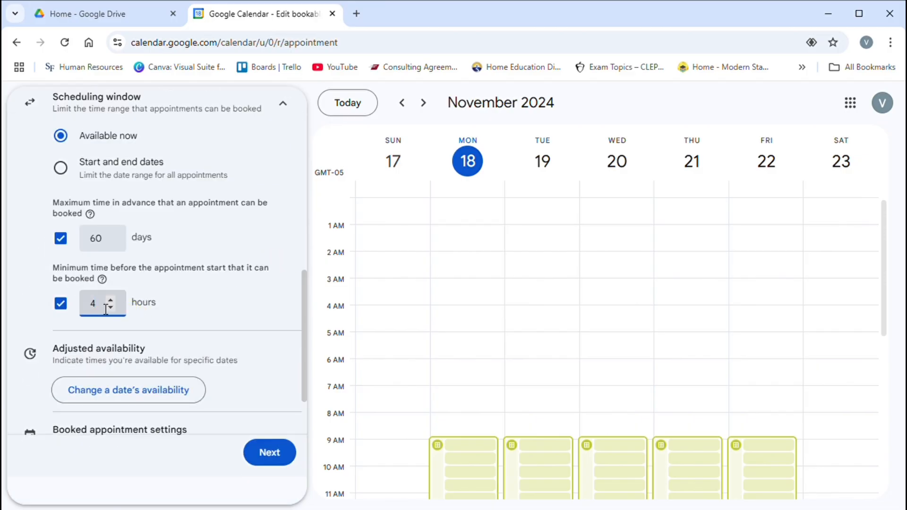
pyautogui.doubleClick(109, 307)
pyautogui.click(111, 308)
pyautogui.press('BackSpace')
pyautogui.write('2')
pyautogui.click(155, 311)
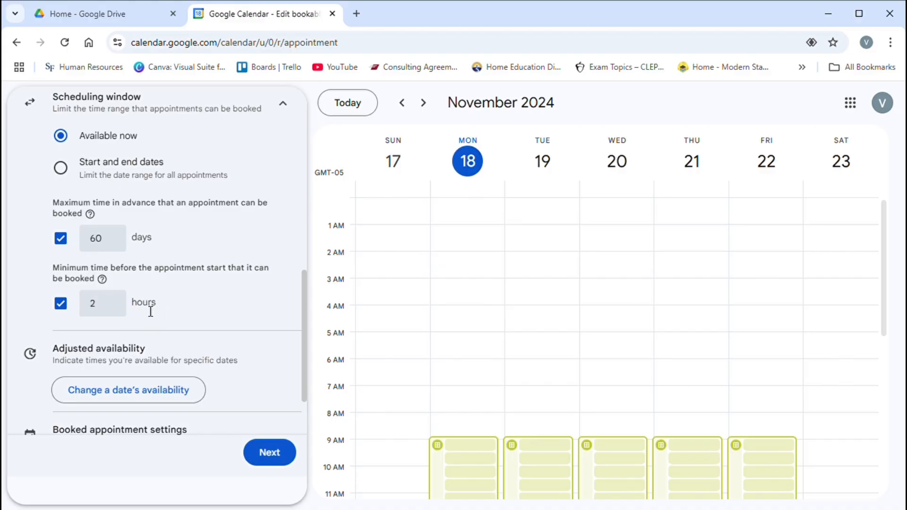
pyautogui.doubleClick(150, 311)
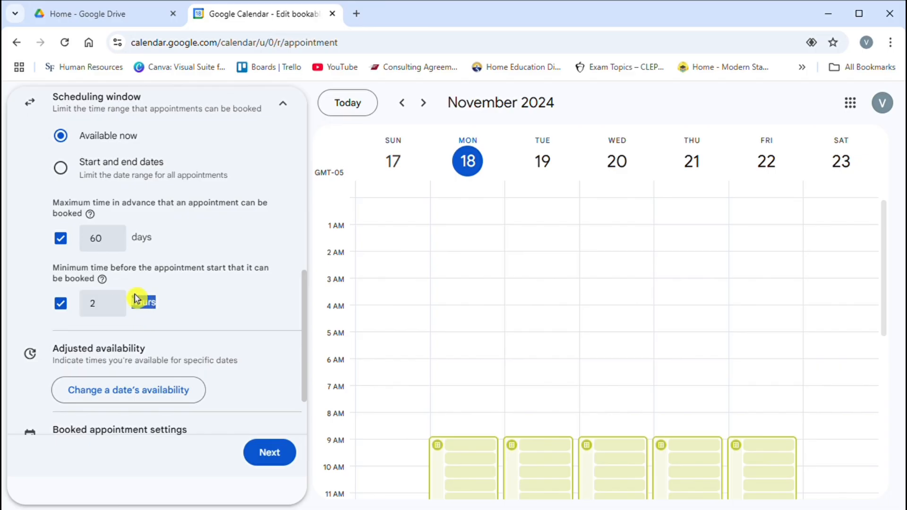
pyautogui.moveTo(113, 292)
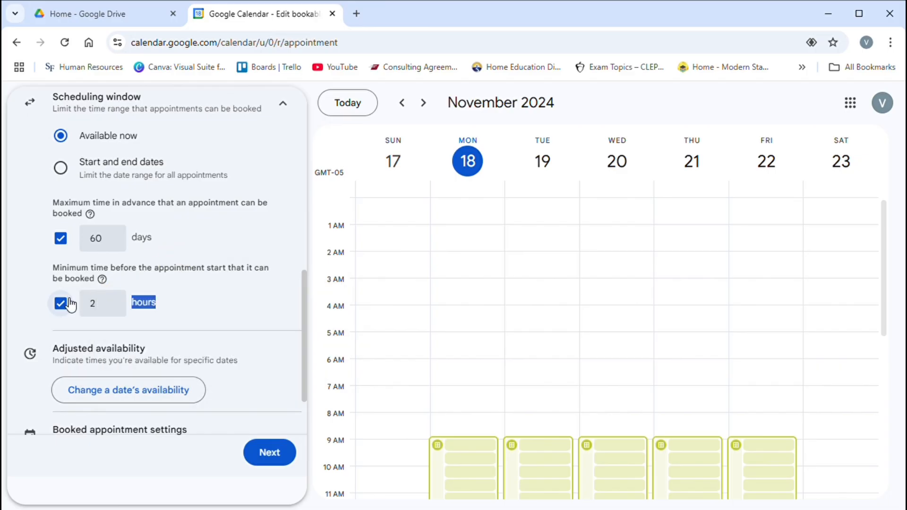
# Try different values for the minimum booking notice, finishing with 4 hours
pyautogui.click(112, 308)
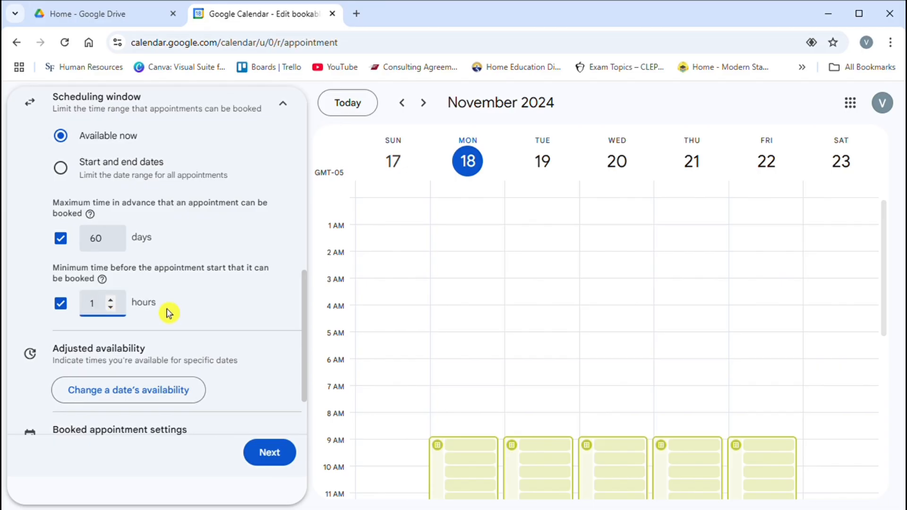
pyautogui.doubleClick(118, 305)
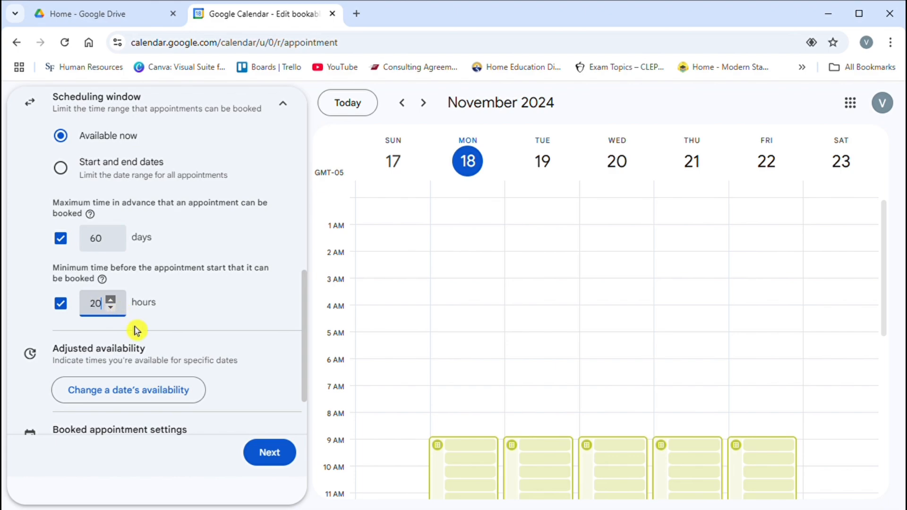
pyautogui.click(115, 309)
pyautogui.doubleClick(119, 314)
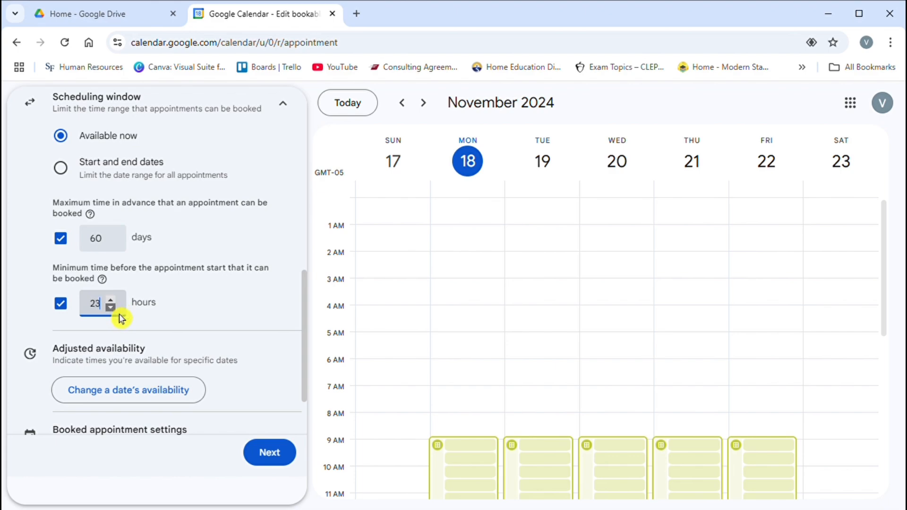
pyautogui.doubleClick(119, 314)
pyautogui.doubleClick(119, 314)
pyautogui.doubleClick(119, 313)
pyautogui.moveTo(120, 316); pyautogui.dragTo(109, 289)
pyautogui.click(109, 290)
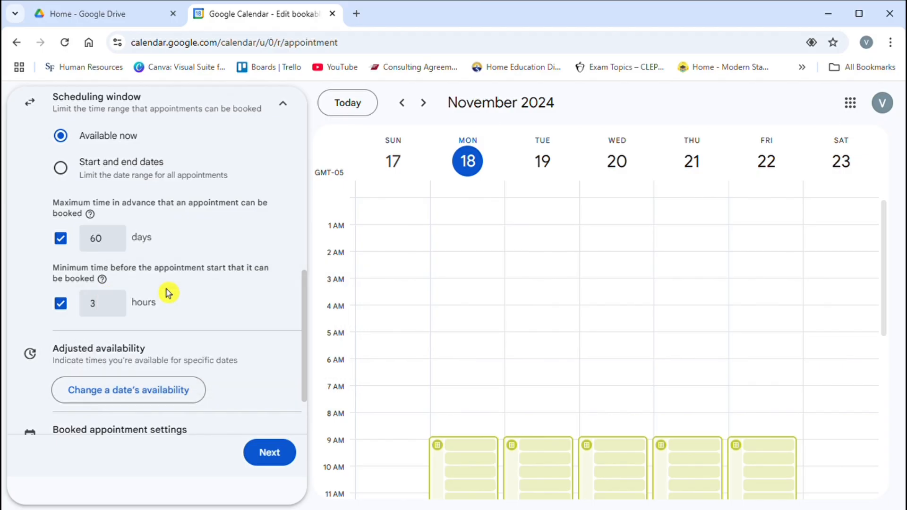
pyautogui.click(111, 299)
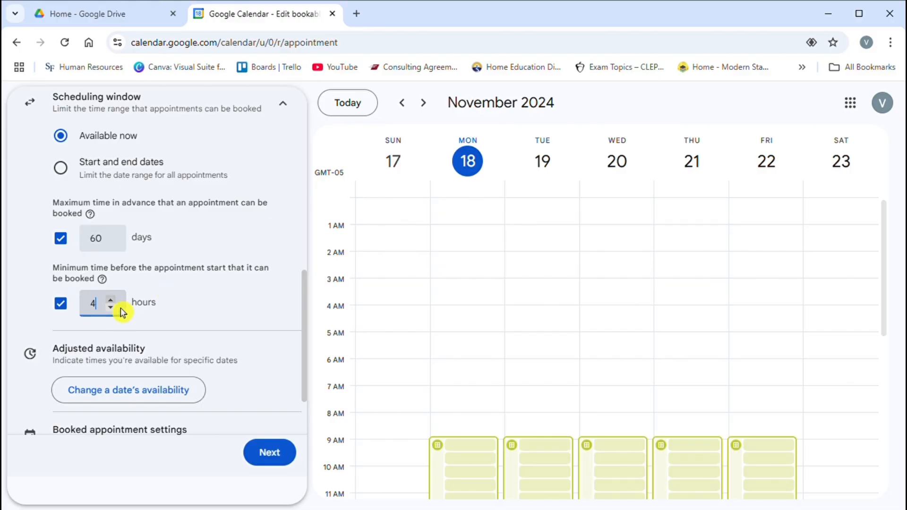
# Turn off the minimum booking notice and switch the scheduling window to start and end dates, cancelling the date selection dialog
pyautogui.click(61, 305)
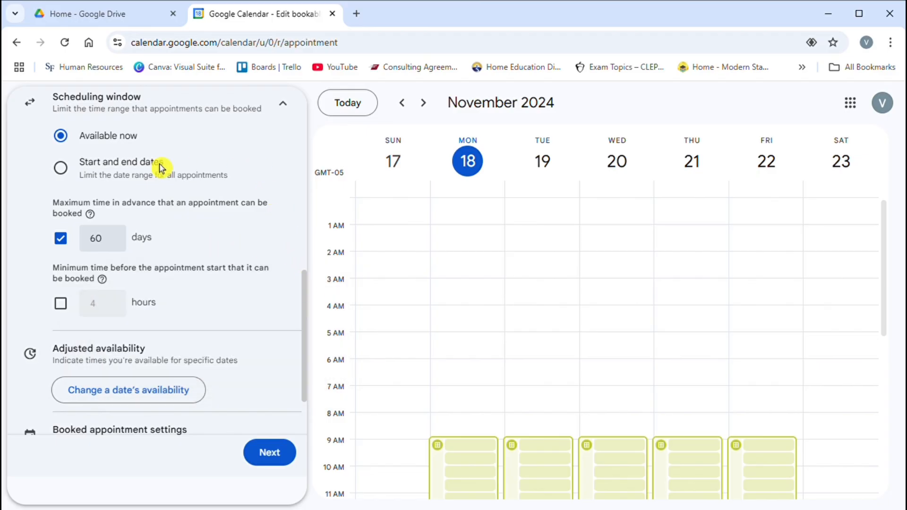
pyautogui.click(62, 169)
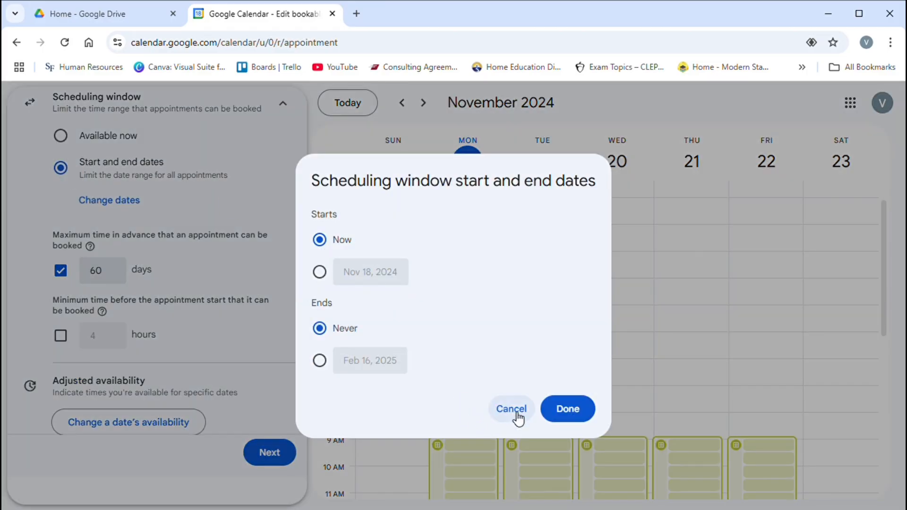
pyautogui.click(512, 409)
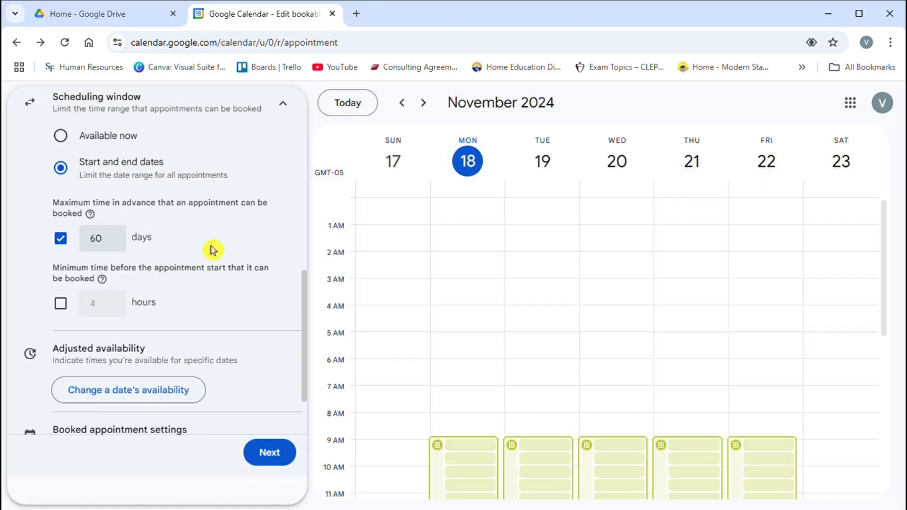
pyautogui.scroll(1, 312, 312)
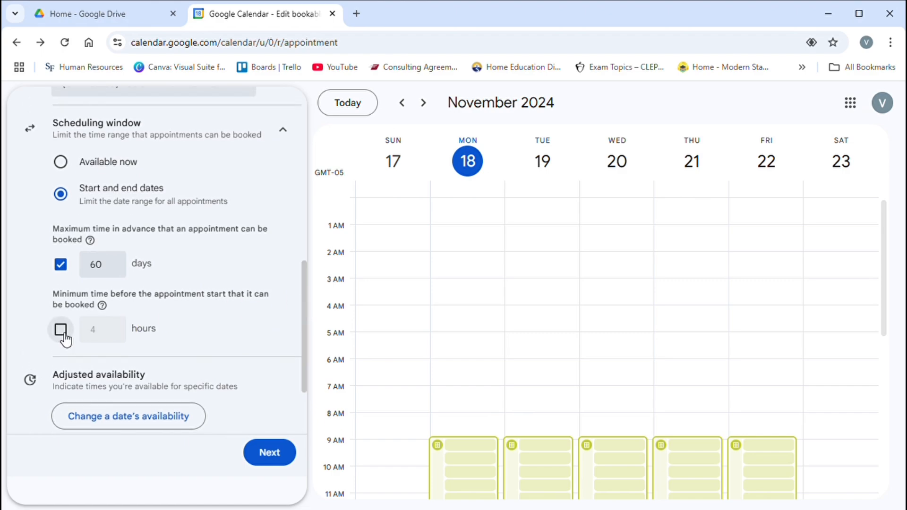
pyautogui.click(68, 332)
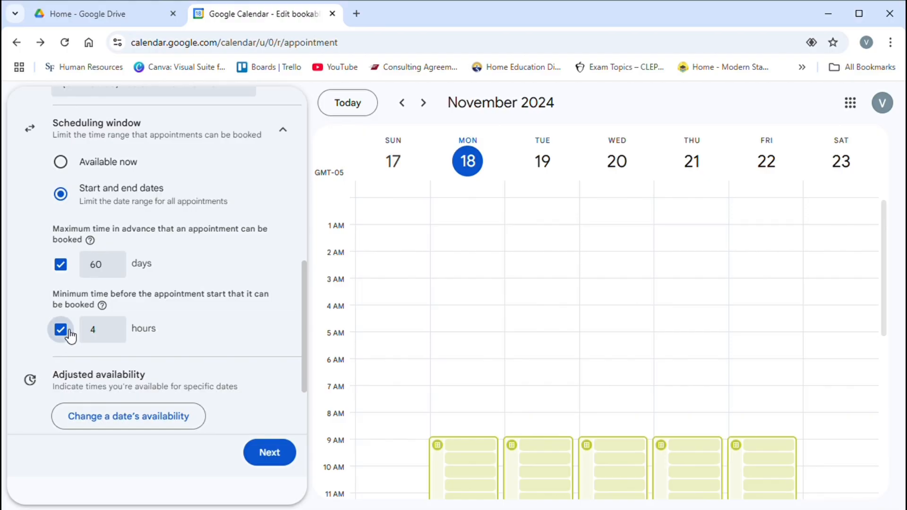
pyautogui.click(69, 331)
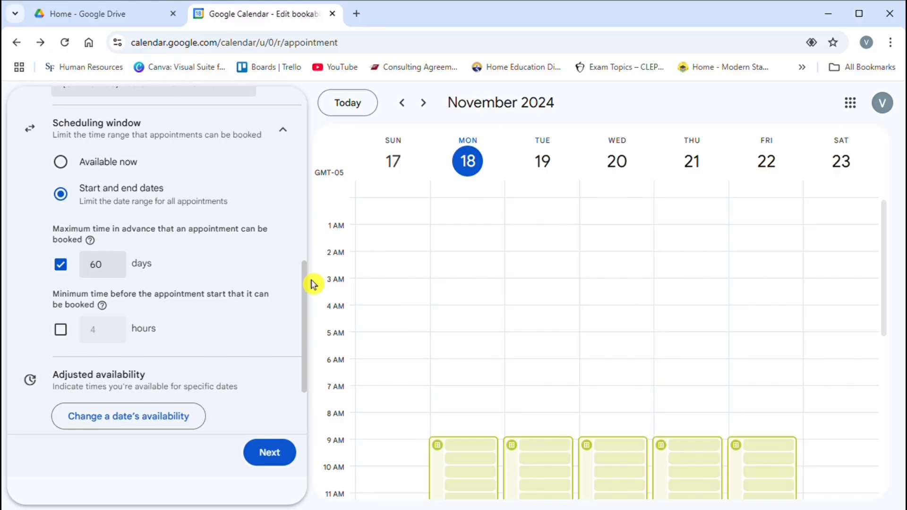
# In the booked appointment settings, enable a 30-minute buffer between appointments and a maximum of 4 bookings per day
pyautogui.moveTo(311, 281); pyautogui.dragTo(315, 354)
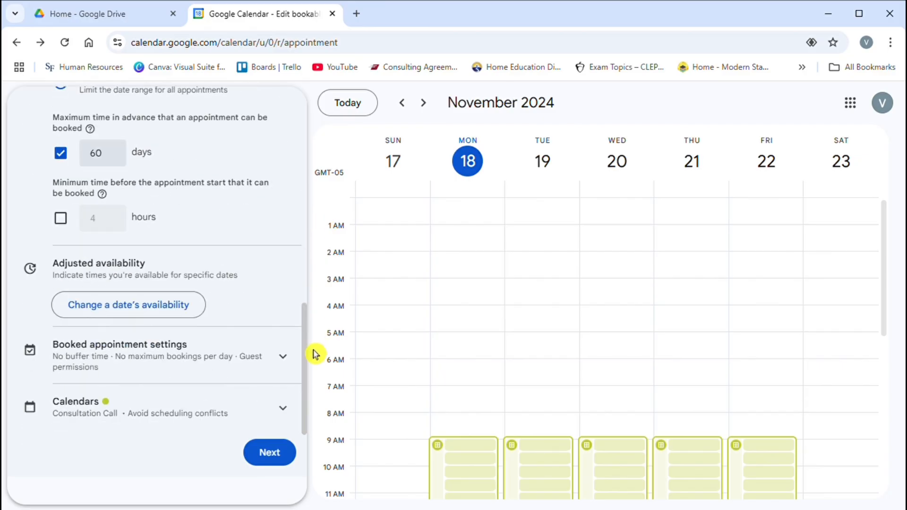
pyautogui.click(281, 370)
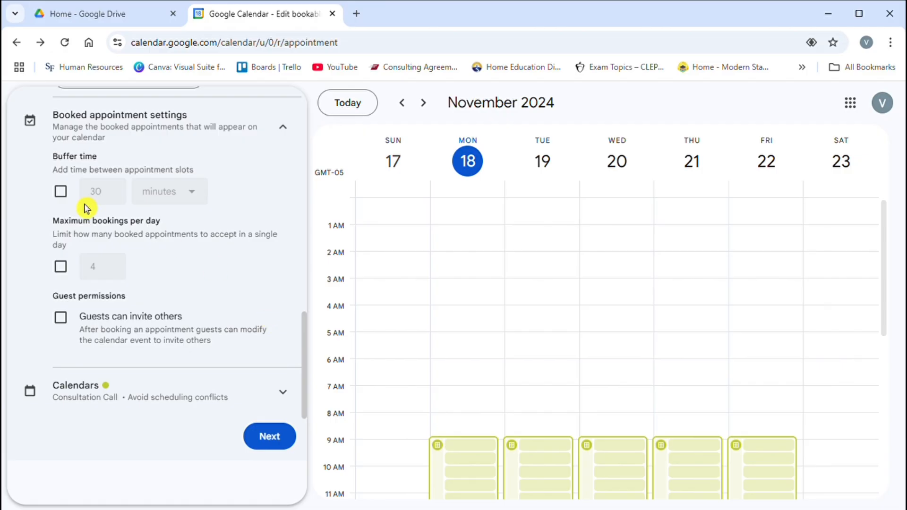
pyautogui.click(71, 194)
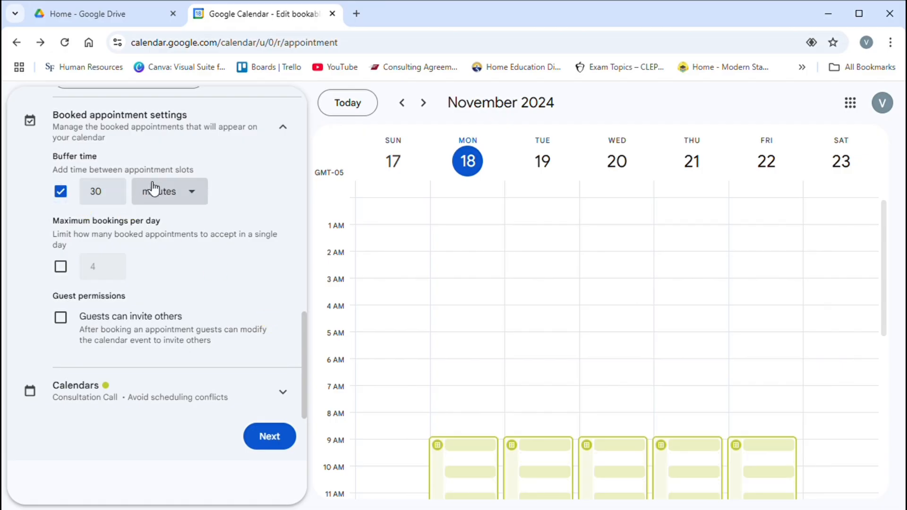
pyautogui.click(67, 267)
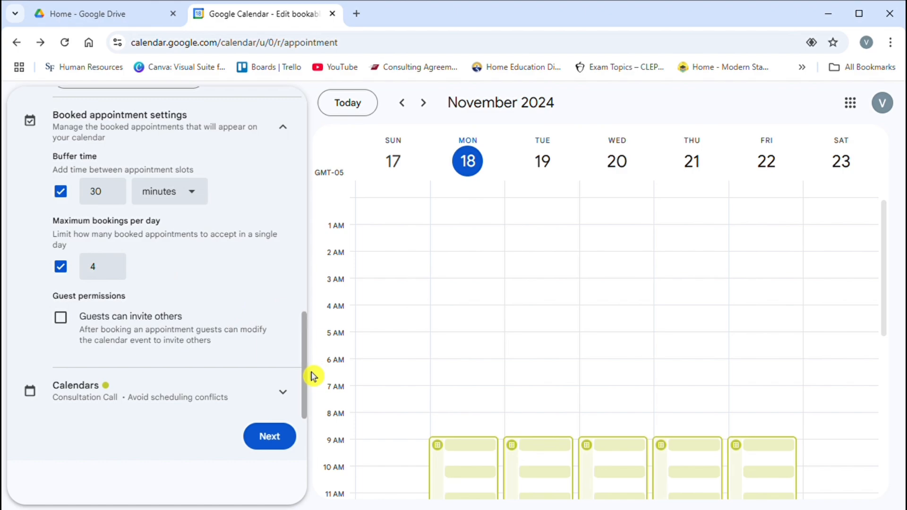
# Expand the schedule's calendar settings and turn off checking calendars for availability
pyautogui.click(283, 396)
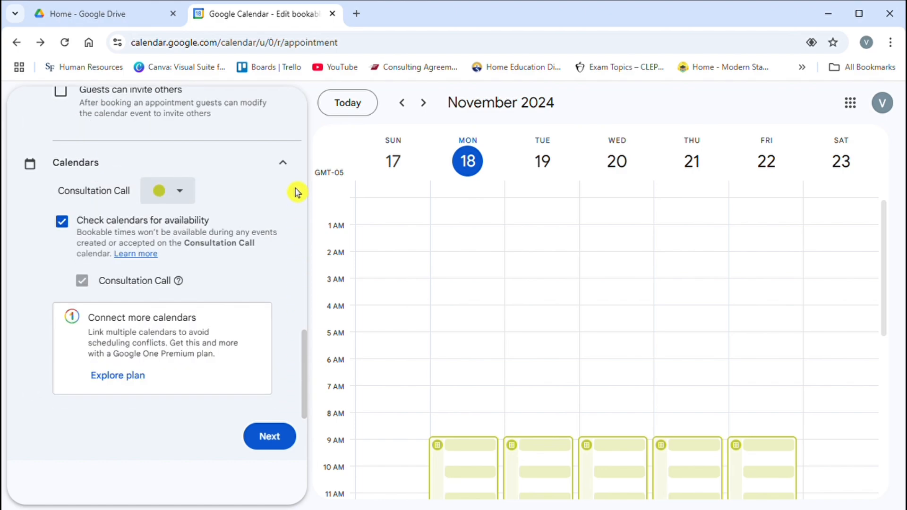
pyautogui.click(62, 221)
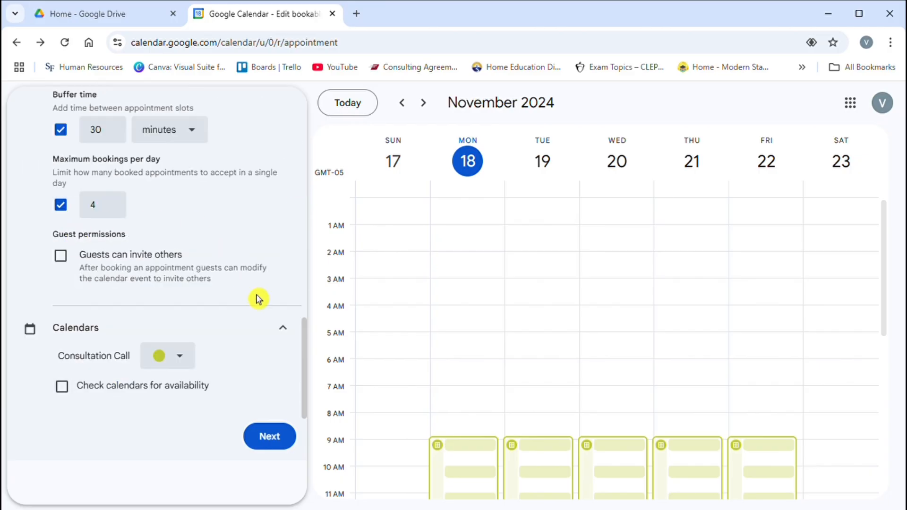
# Mark Monday and Tuesday as unavailable all day in the weekly general availability
pyautogui.moveTo(310, 367); pyautogui.dragTo(290, 148)
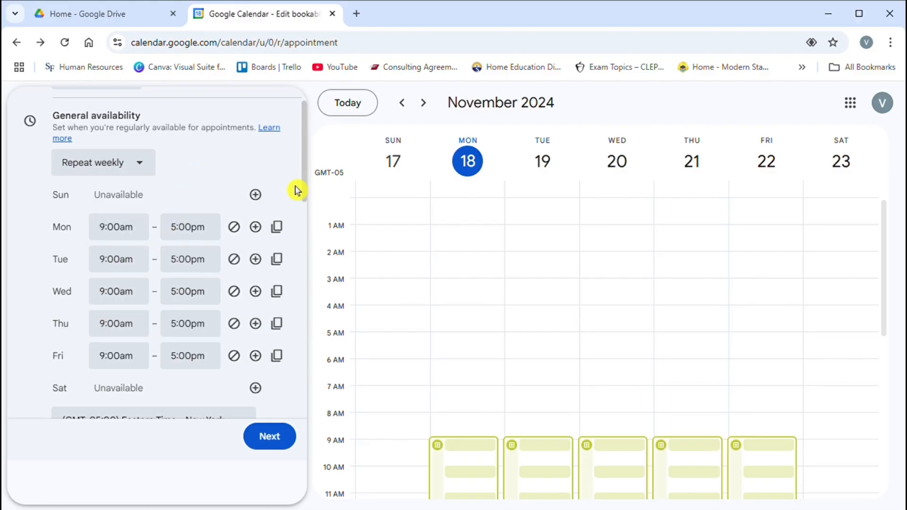
pyautogui.moveTo(311, 181); pyautogui.dragTo(309, 200)
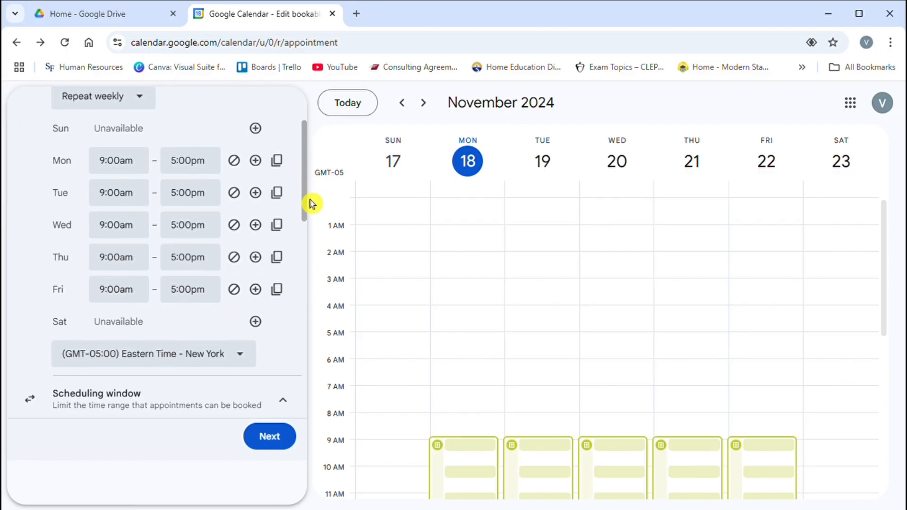
pyautogui.click(234, 160)
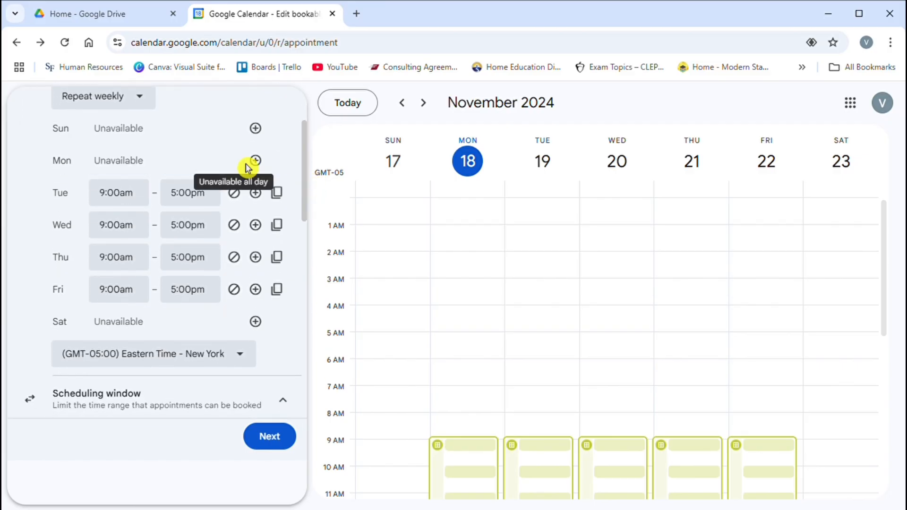
pyautogui.click(234, 193)
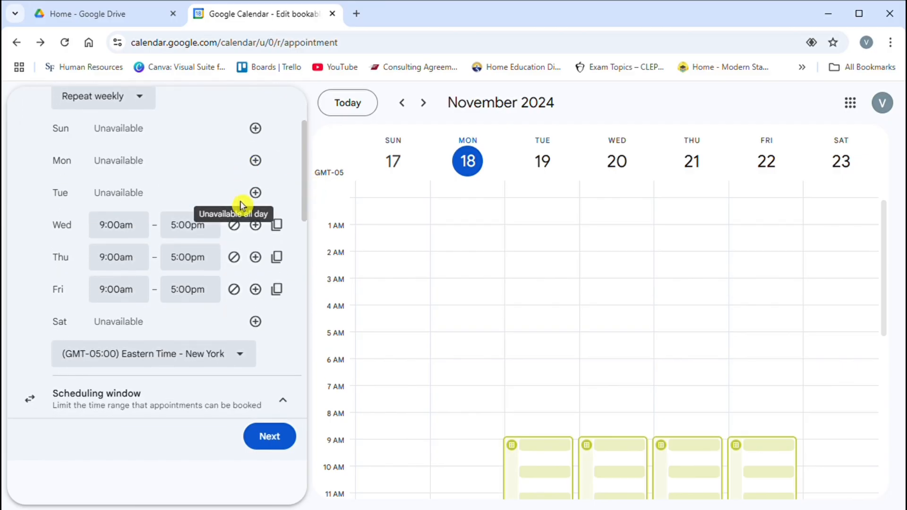
# Set Wednesday's general availability from 3:00pm to 7:00pm
pyautogui.click(143, 235)
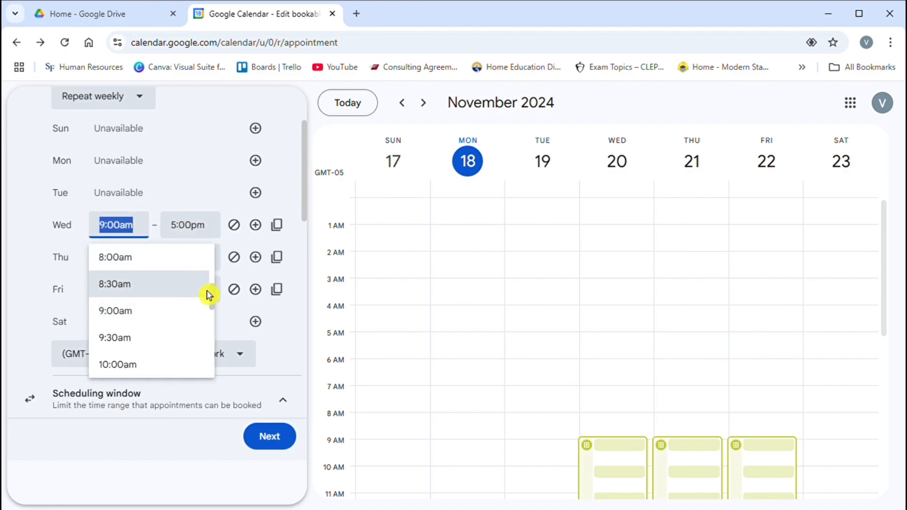
pyautogui.moveTo(217, 298); pyautogui.dragTo(218, 334)
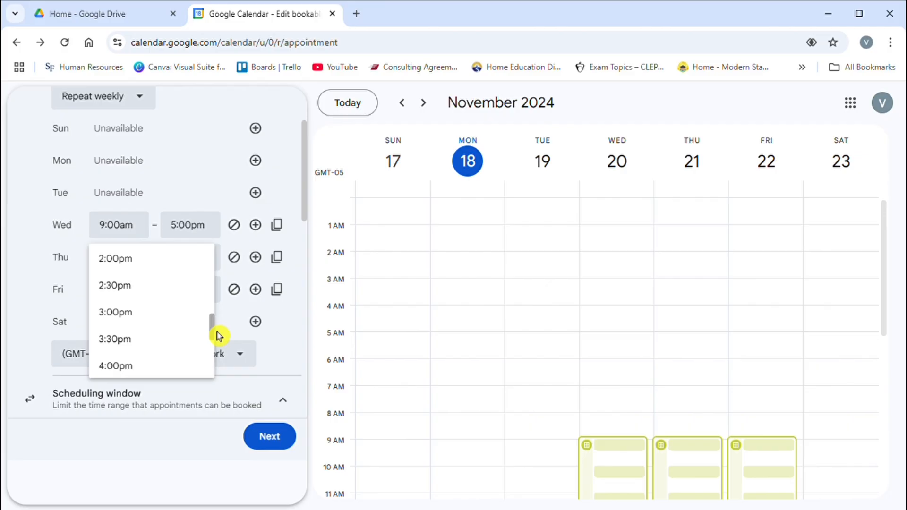
pyautogui.click(179, 325)
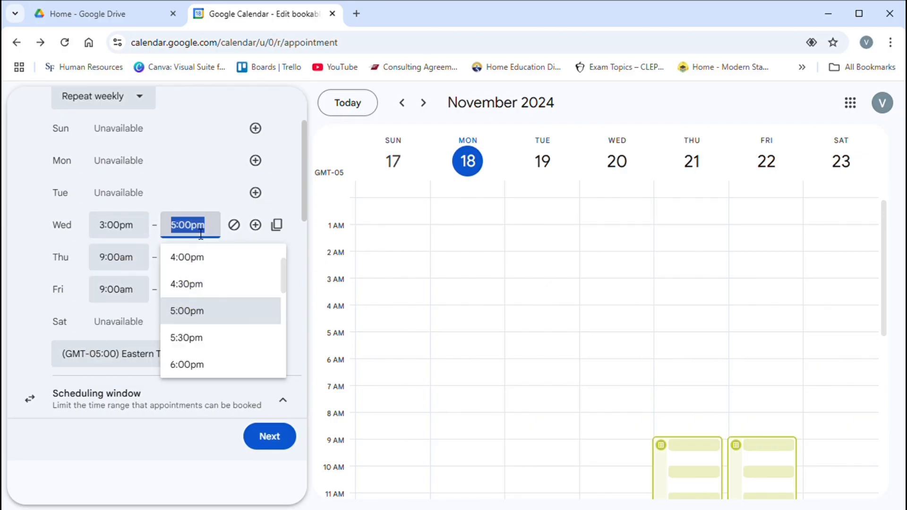
pyautogui.moveTo(289, 284); pyautogui.dragTo(291, 305)
pyautogui.click(216, 355)
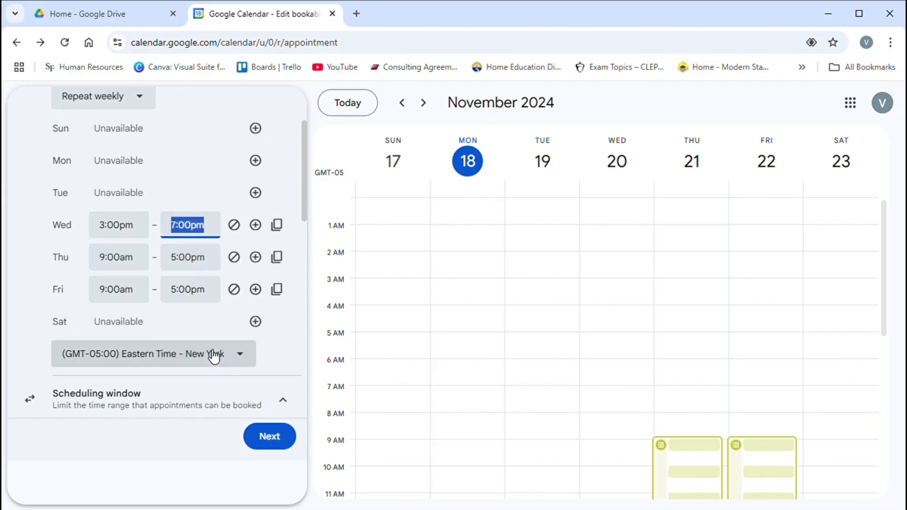
# Set Thursday's general availability from 3:00pm to 7:00pm
pyautogui.click(125, 270)
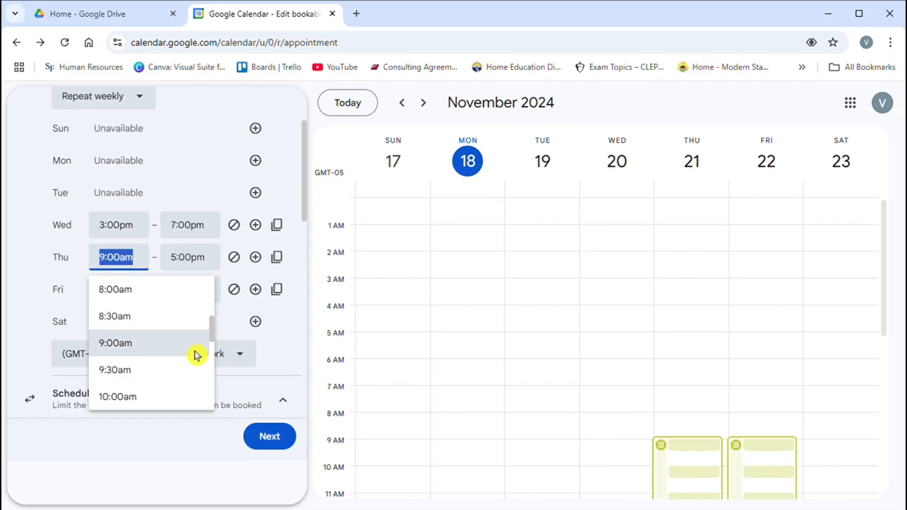
pyautogui.moveTo(216, 335); pyautogui.dragTo(223, 360)
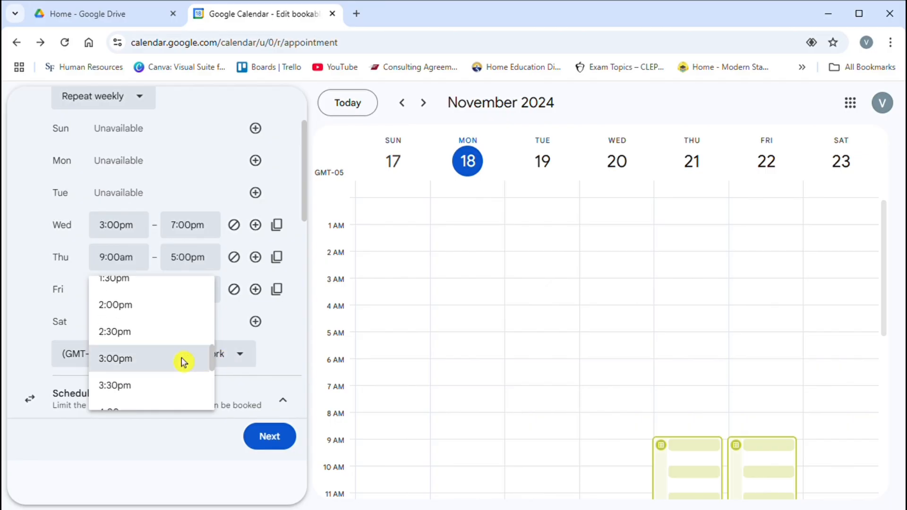
pyautogui.click(162, 347)
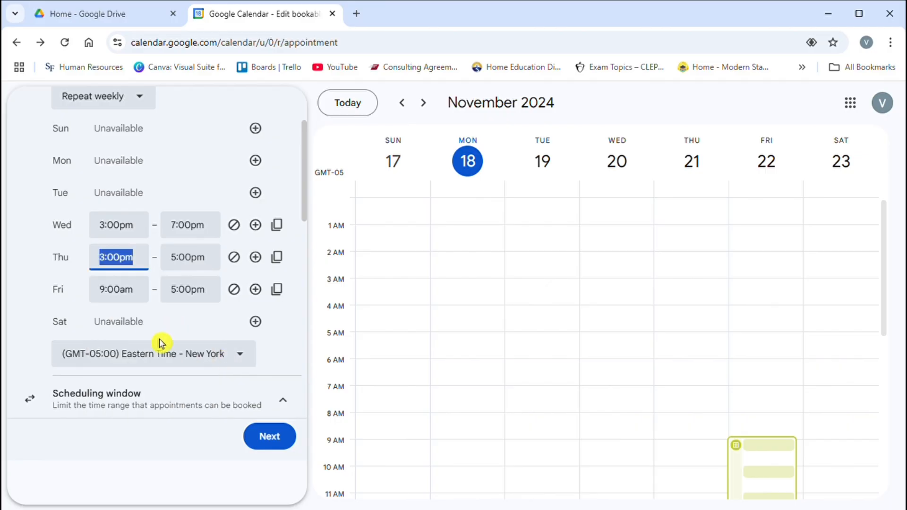
pyautogui.click(198, 265)
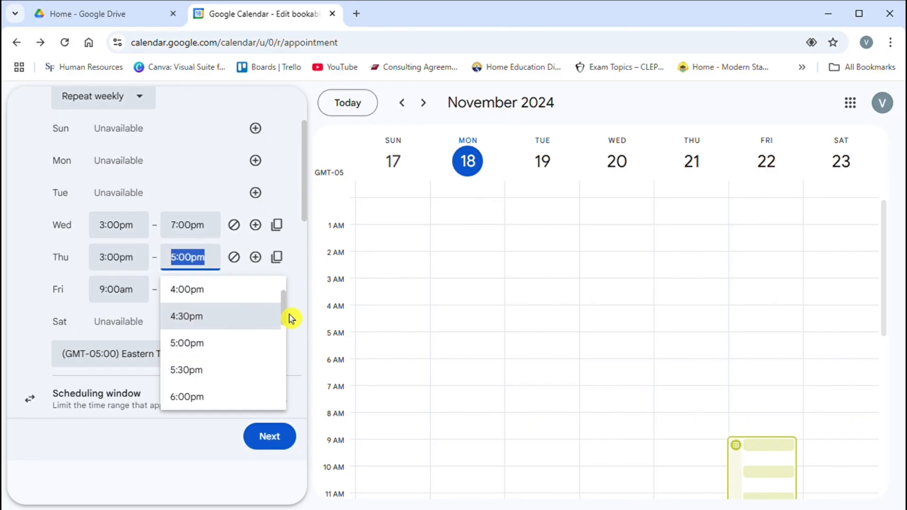
pyautogui.moveTo(289, 316); pyautogui.dragTo(285, 344)
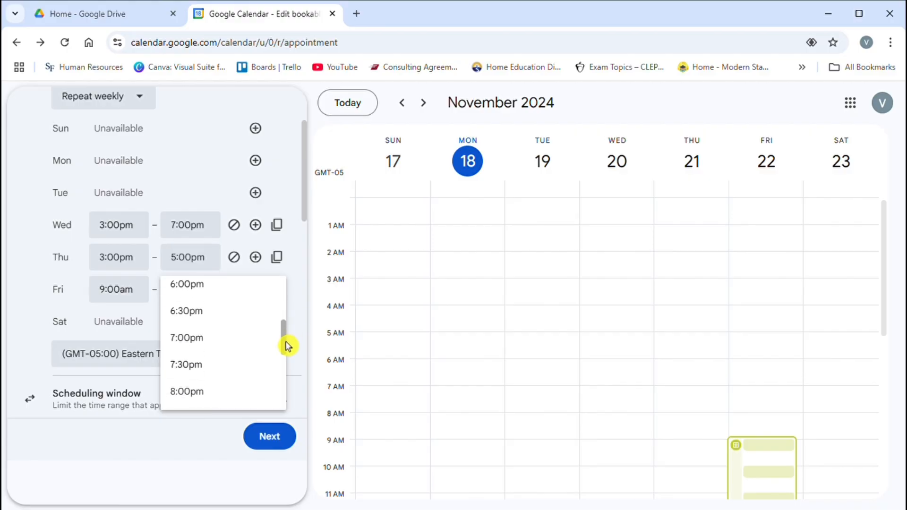
pyautogui.click(231, 348)
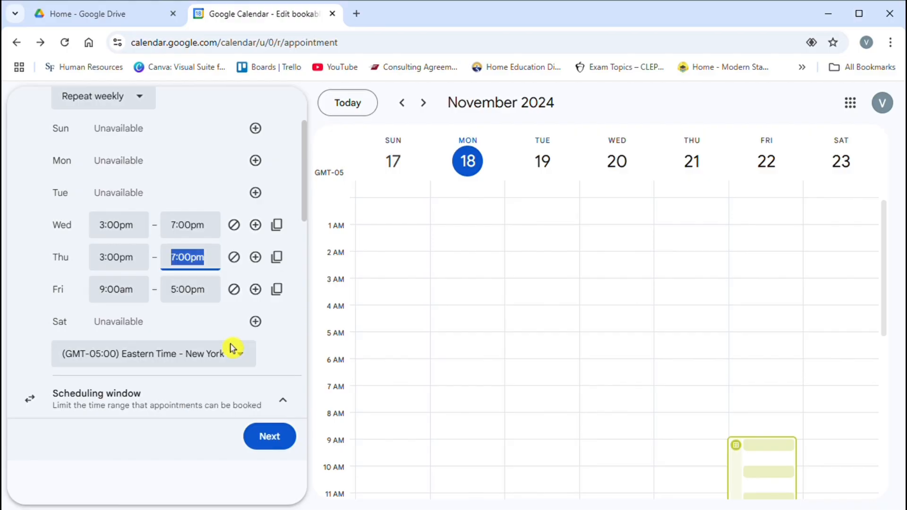
# Set Friday's availability to start at 3:00pm and continue to the booking page settings of the schedule
pyautogui.click(113, 292)
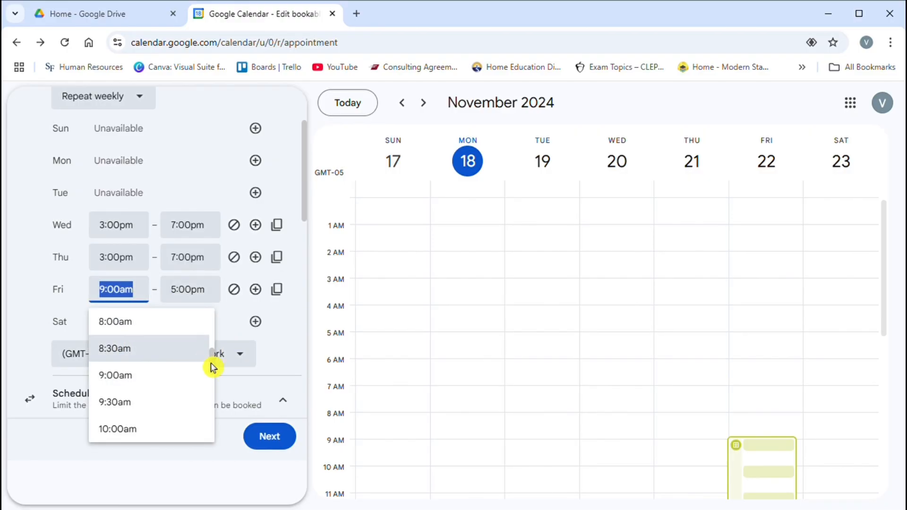
pyautogui.moveTo(219, 368); pyautogui.dragTo(223, 403)
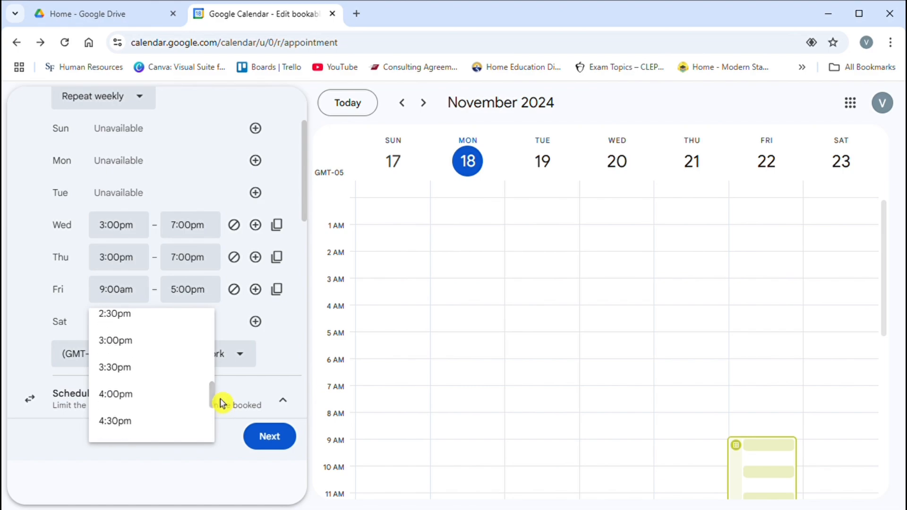
pyautogui.click(176, 359)
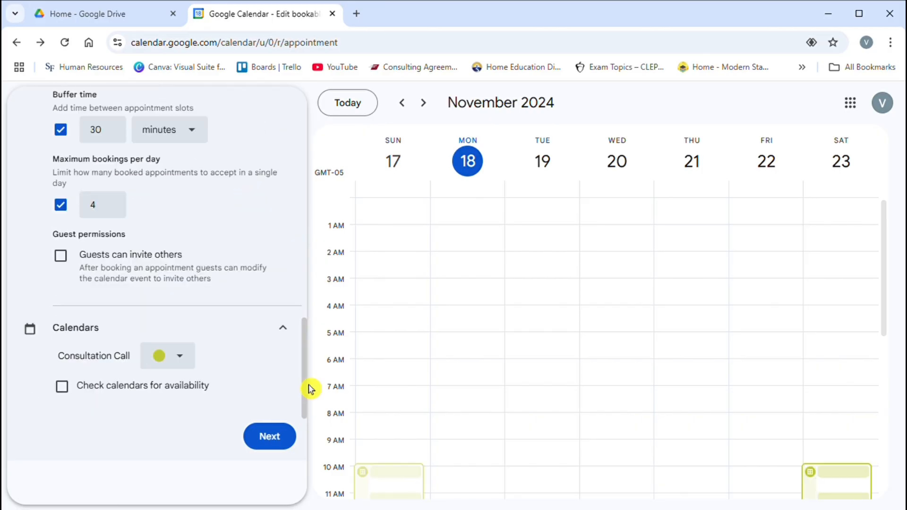
pyautogui.click(283, 437)
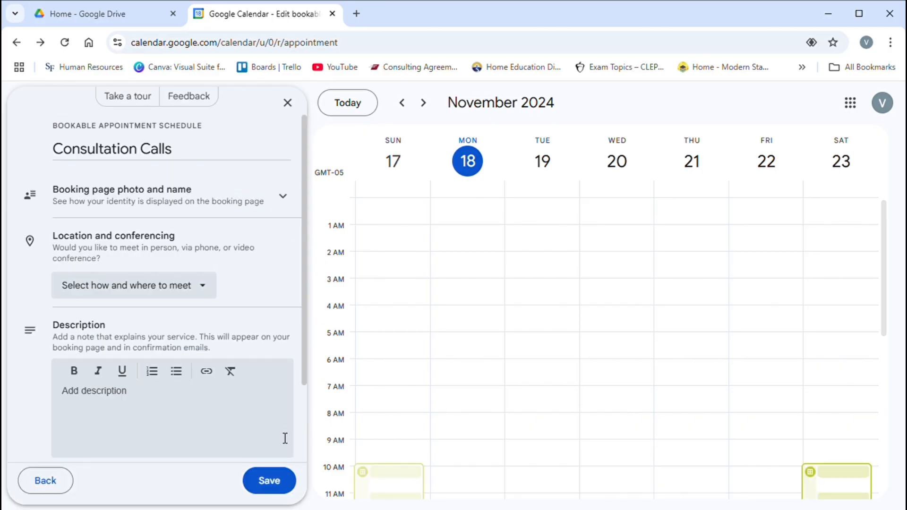
# Review the booking page photo and name section and the location and conferencing options
pyautogui.click(286, 193)
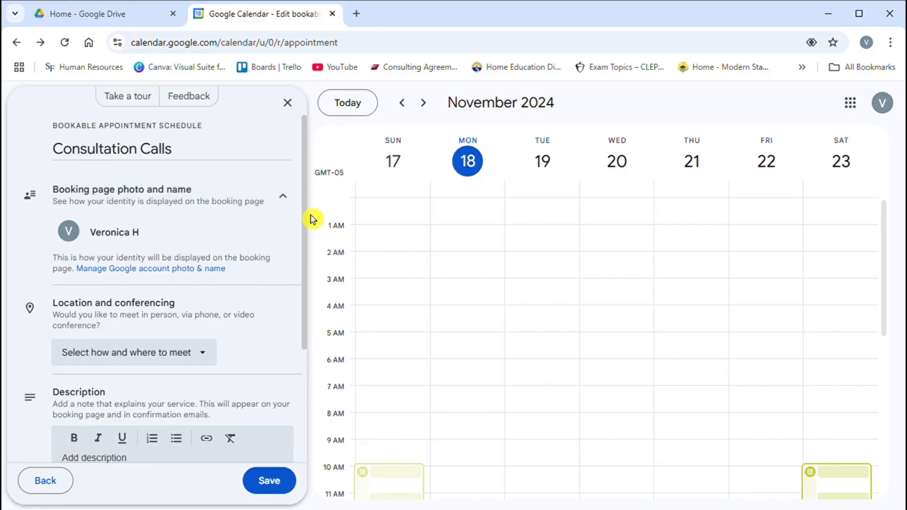
pyautogui.moveTo(305, 217); pyautogui.dragTo(325, 320)
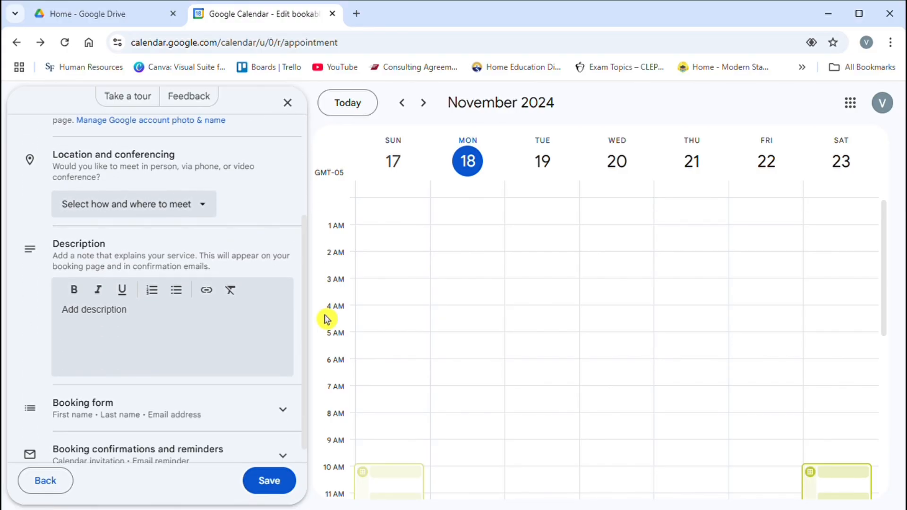
pyautogui.click(208, 210)
pyautogui.click(166, 402)
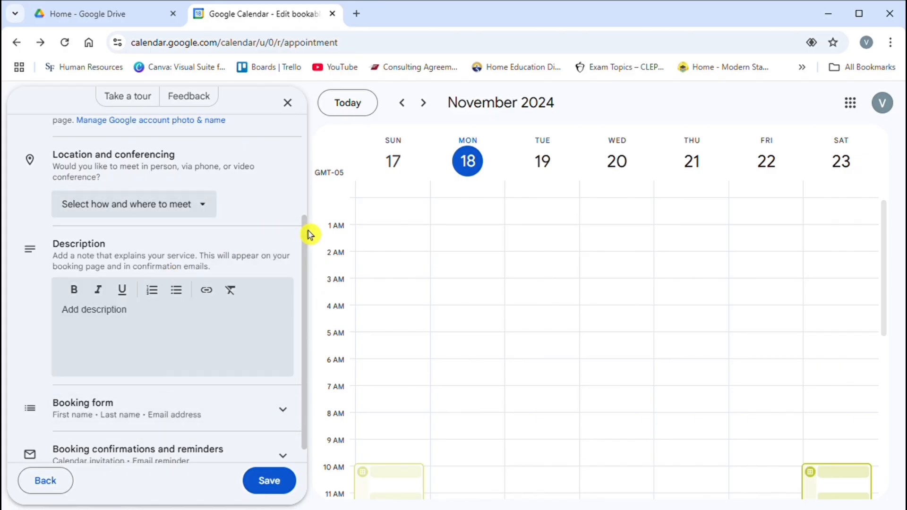
# Begin the booking page description with "Thank you for reaching out My Remote Liaison! We look forward to chatting to discuss your needs."
pyautogui.moveTo(312, 240); pyautogui.dragTo(310, 255)
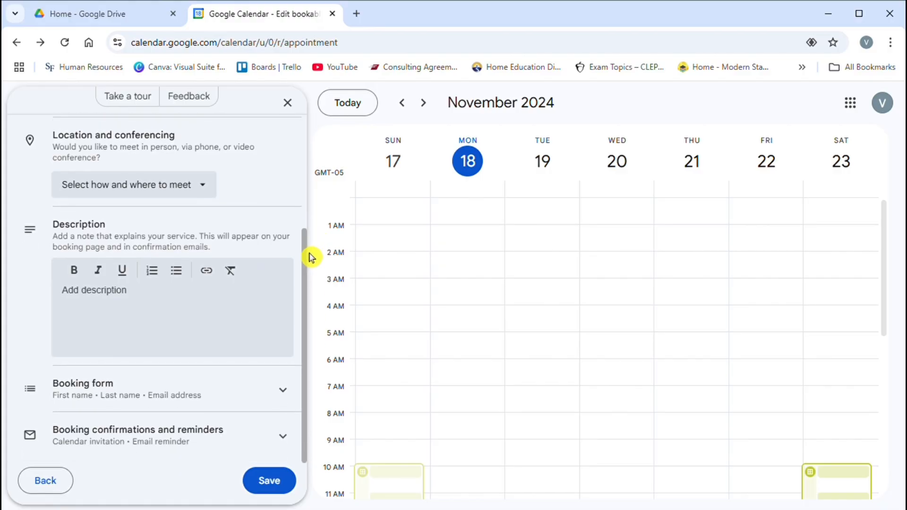
pyautogui.click(137, 319)
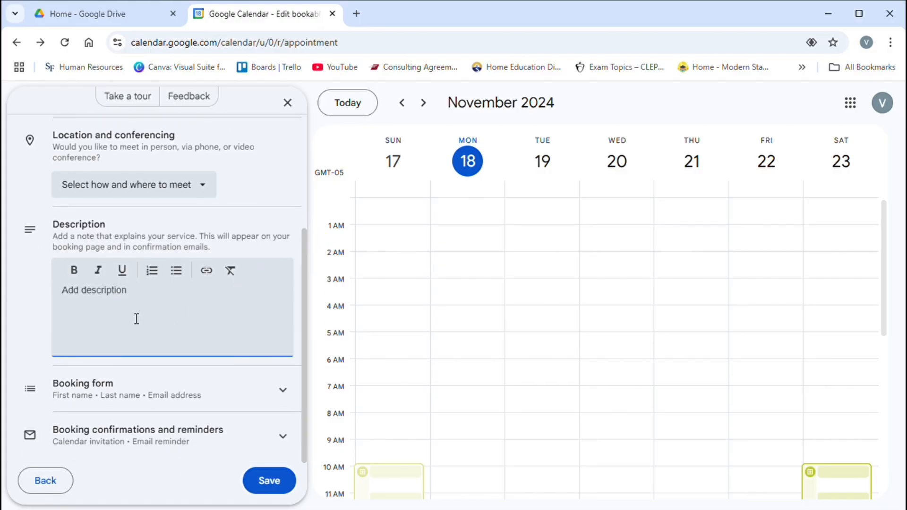
pyautogui.write('Thank you for reaching out')
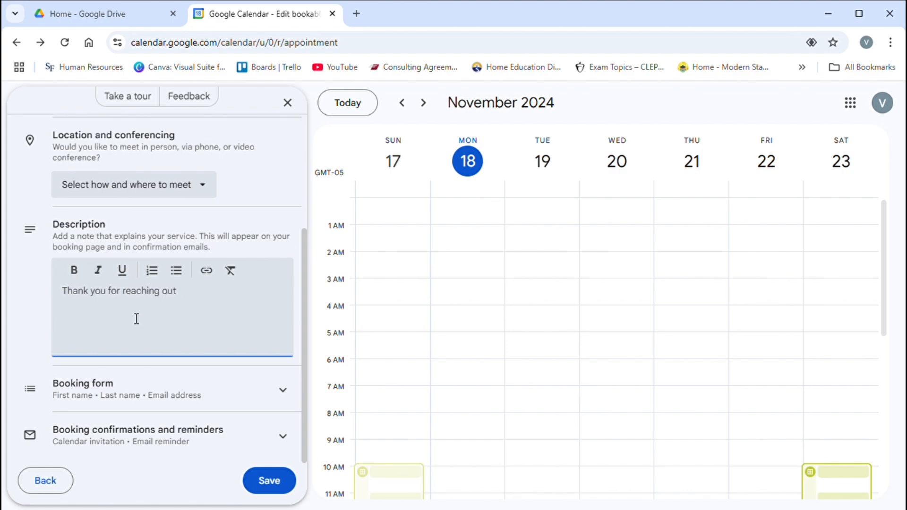
pyautogui.write(' My Remote Liaison!')
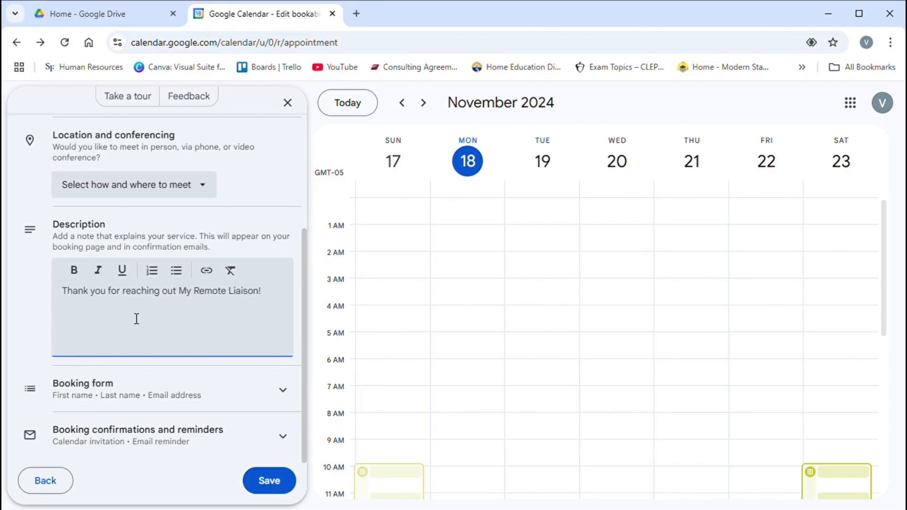
pyautogui.write('ook forward to chatting ')
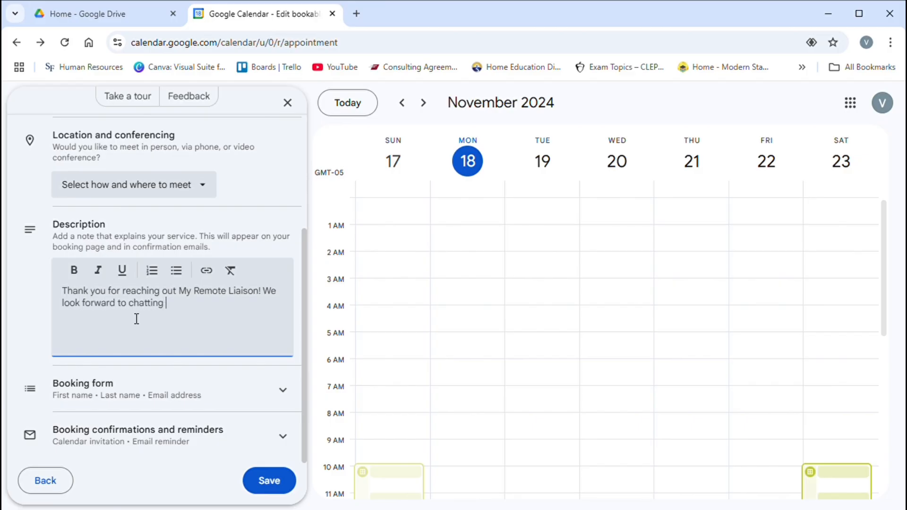
pyautogui.write('to discuss your needs')
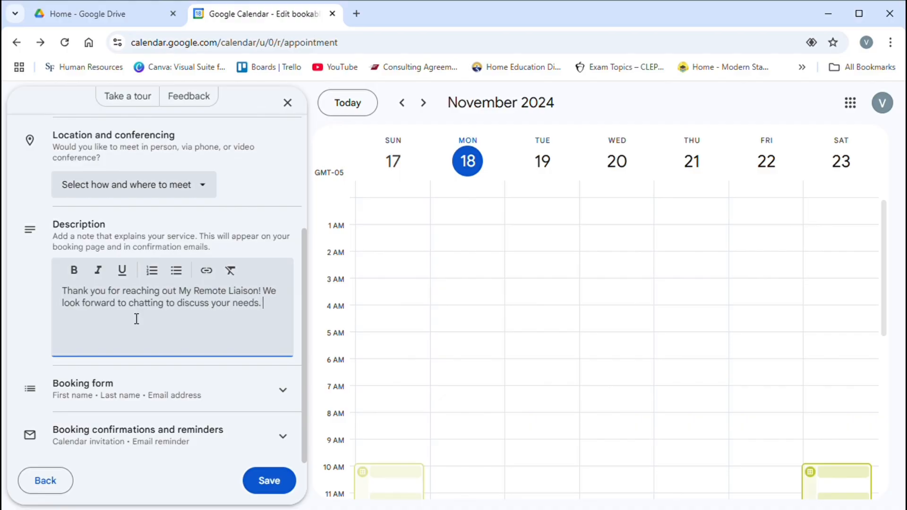
# Continue the description with "Once you have selected a date and time, a video conference link will be sent."
pyautogui.write('. We will sen')
pyautogui.press('BackSpace')
pyautogui.press('BackSpace')
pyautogui.press('BackSpace')
pyautogui.press('BackSpace')
pyautogui.press('BackSpace')
pyautogui.press('BackSpace')
pyautogui.press('BackSpace')
pyautogui.press('BackSpace')
pyautogui.press('BackSpace')
pyautogui.write('e you have selected ')
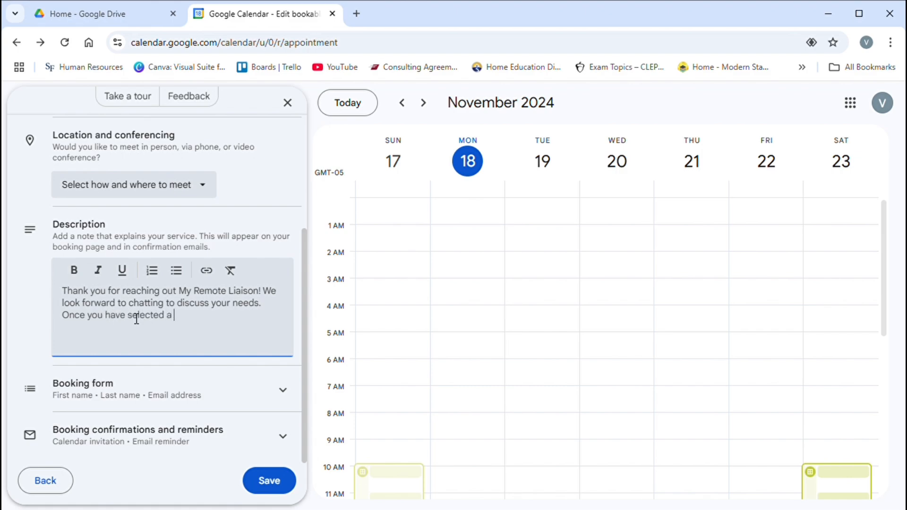
pyautogui.write('a date and time, a video con')
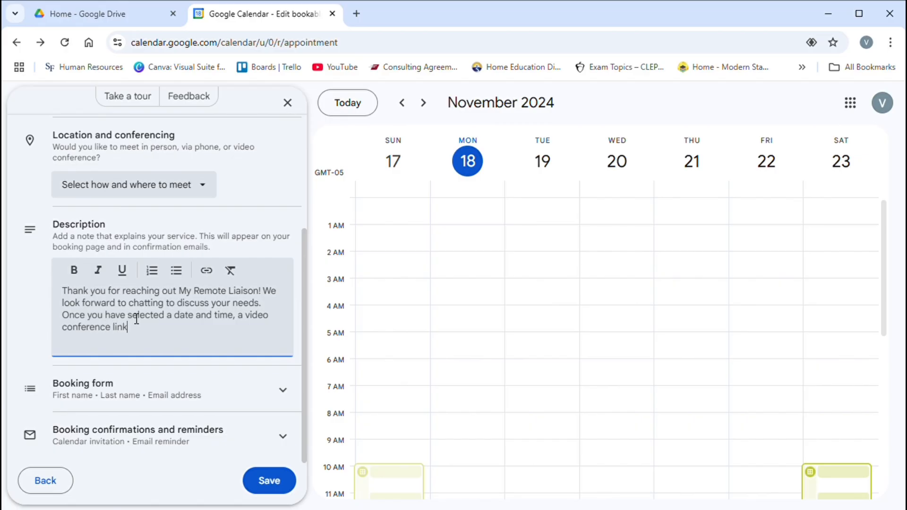
pyautogui.write('ference link will be sent.')
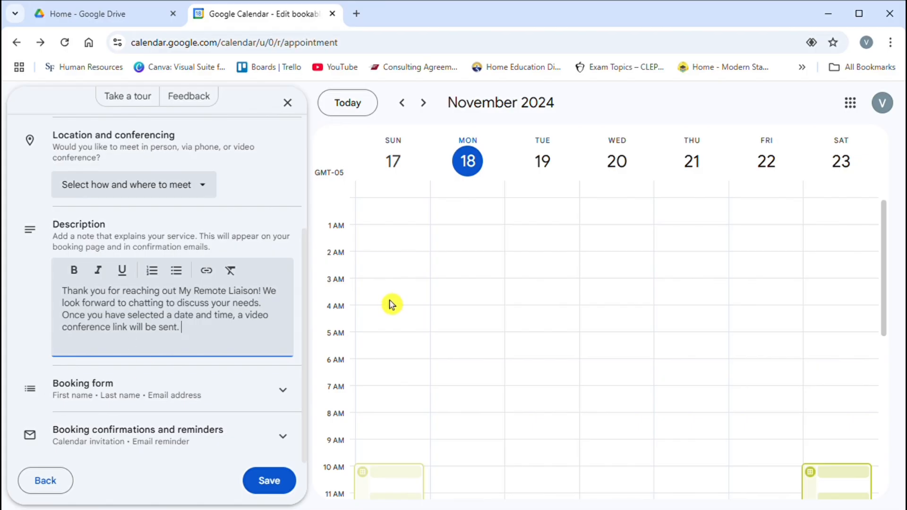
# View and cancel the link dialog for the description, and examine the fields included in the booking form
pyautogui.click(211, 278)
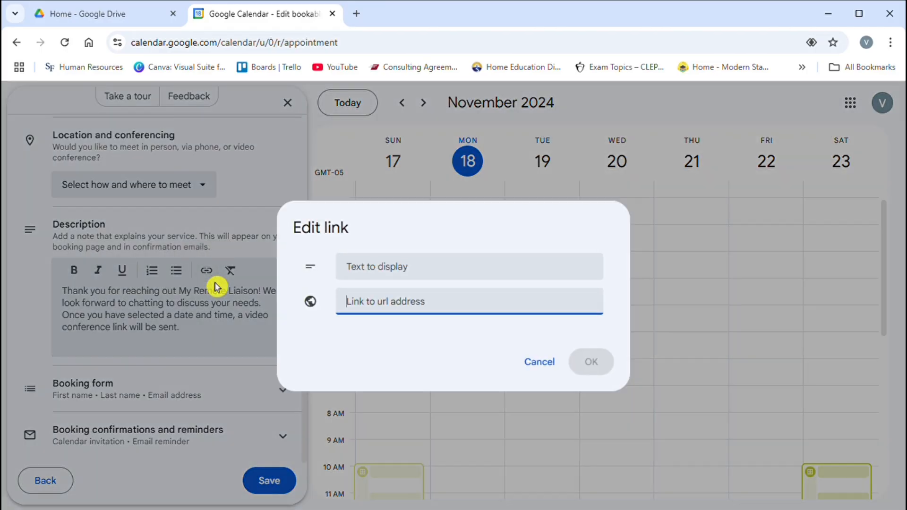
pyautogui.click(539, 362)
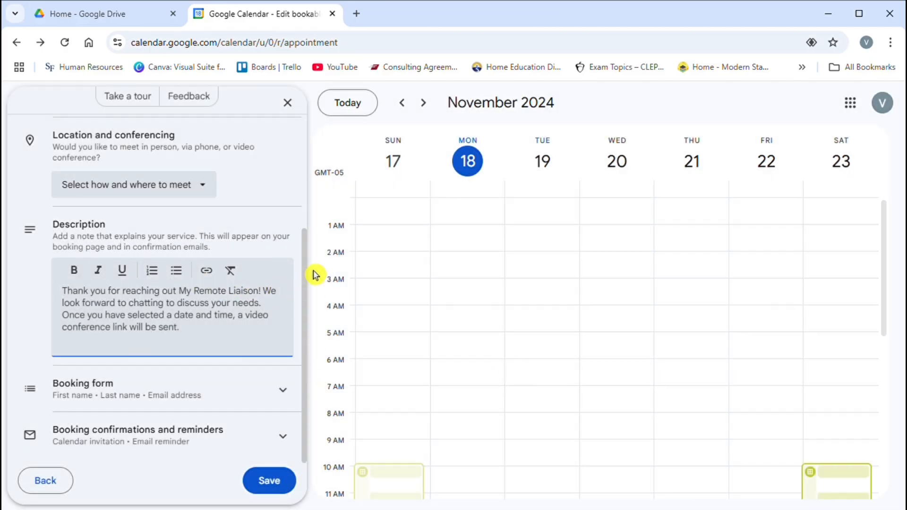
pyautogui.moveTo(305, 288); pyautogui.dragTo(306, 381)
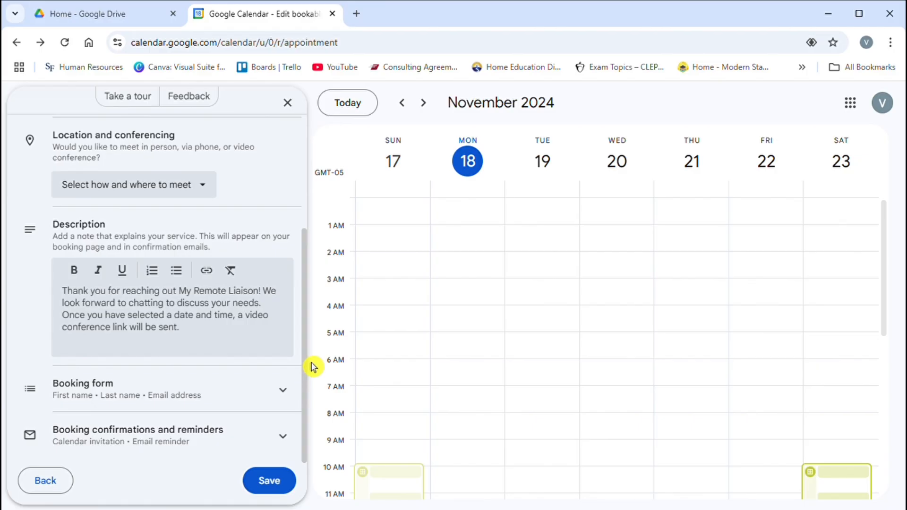
pyautogui.click(290, 403)
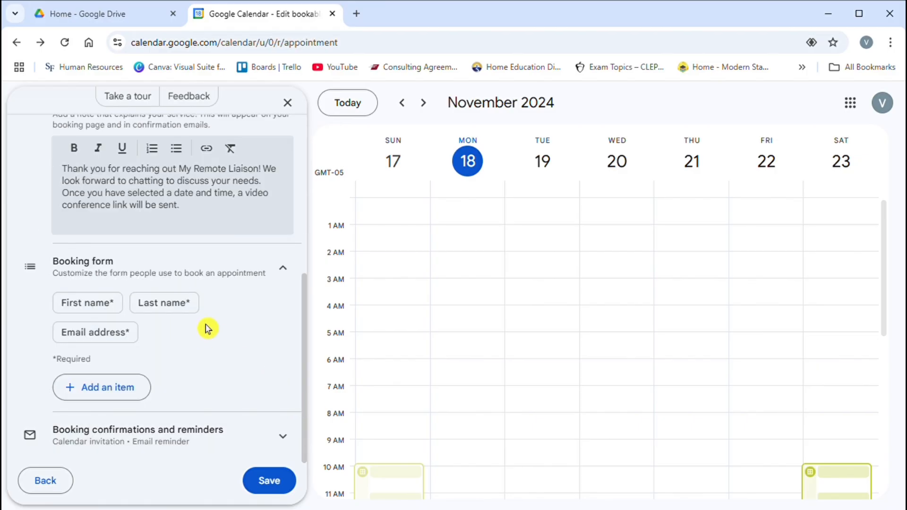
pyautogui.click(292, 267)
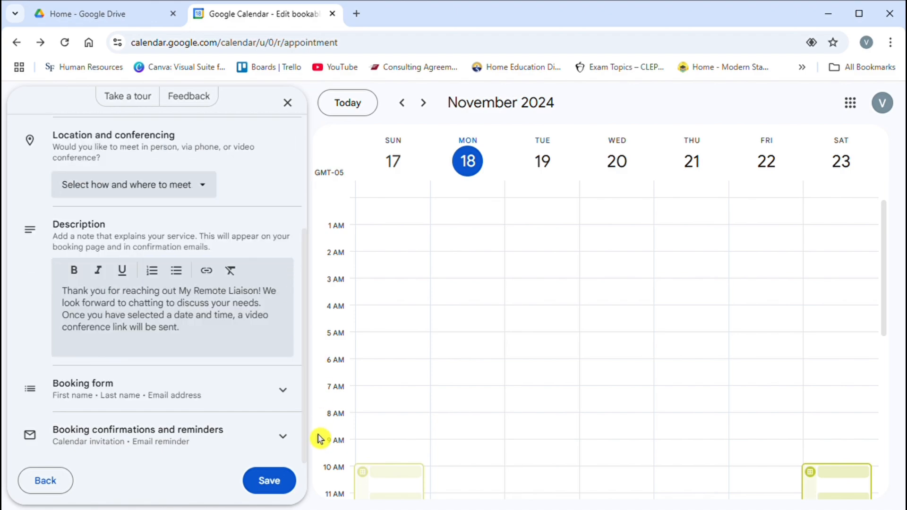
# Check the booking confirmations and reminders settings, and save the Consultation Calls appointment schedule
pyautogui.click(296, 439)
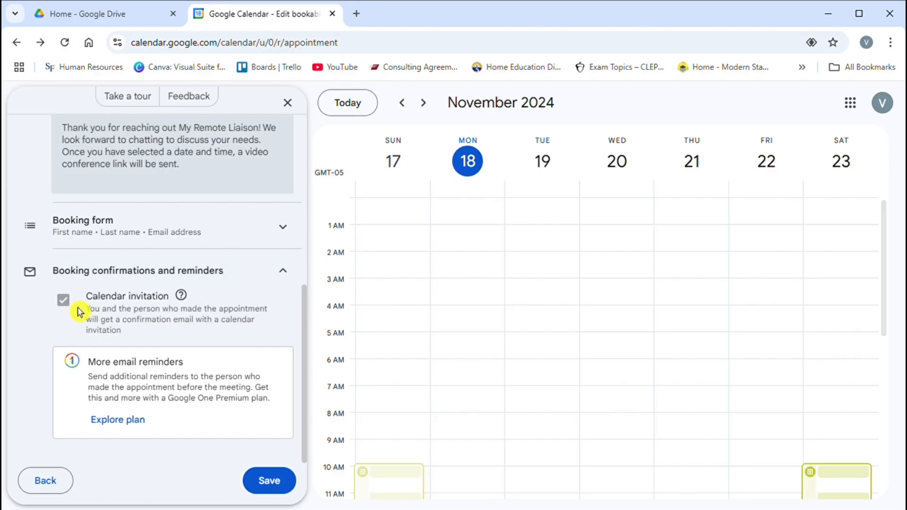
pyautogui.moveTo(188, 303)
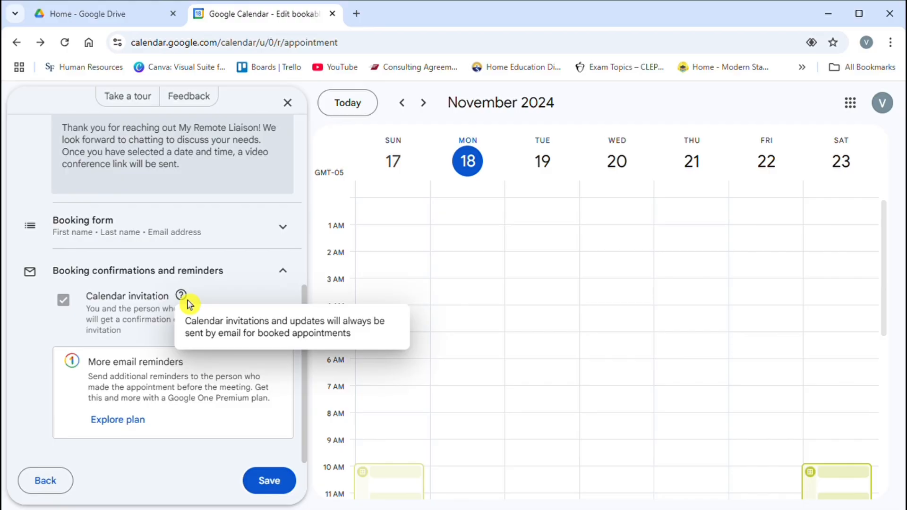
pyautogui.click(284, 275)
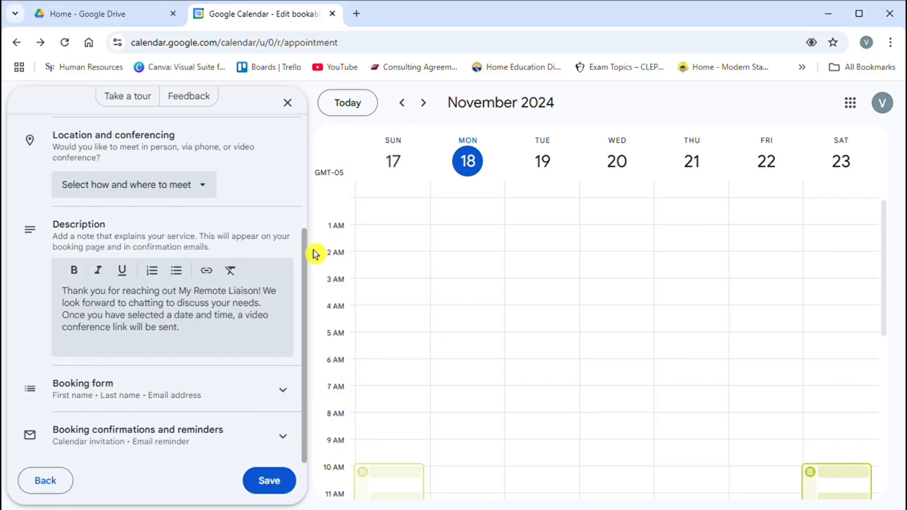
pyautogui.click(285, 479)
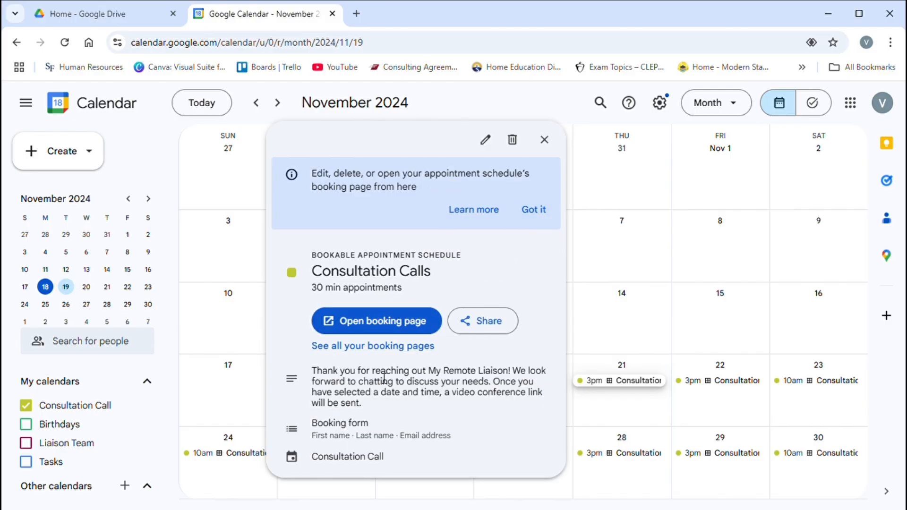
# Dismiss the schedule tip and open the Consultation Calls booking page to review its description and available times
pyautogui.click(536, 215)
pyautogui.click(396, 266)
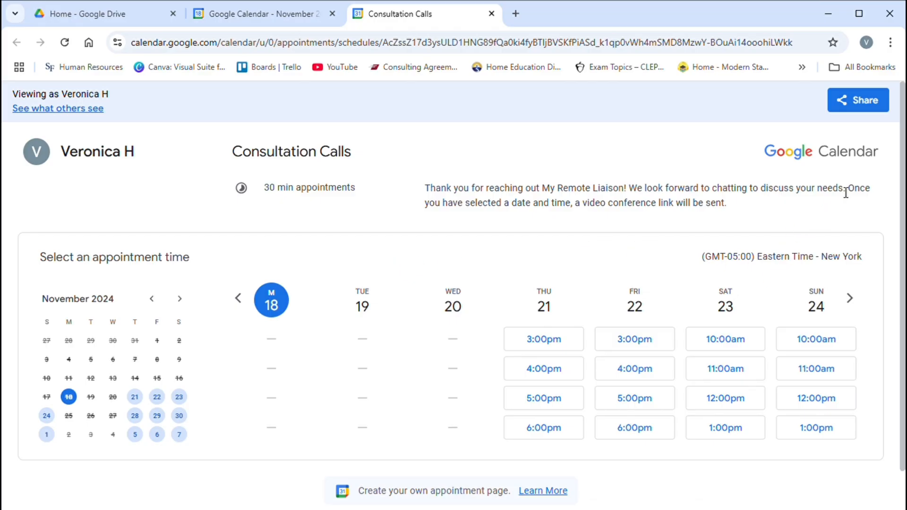
pyautogui.moveTo(903, 142); pyautogui.dragTo(903, 236)
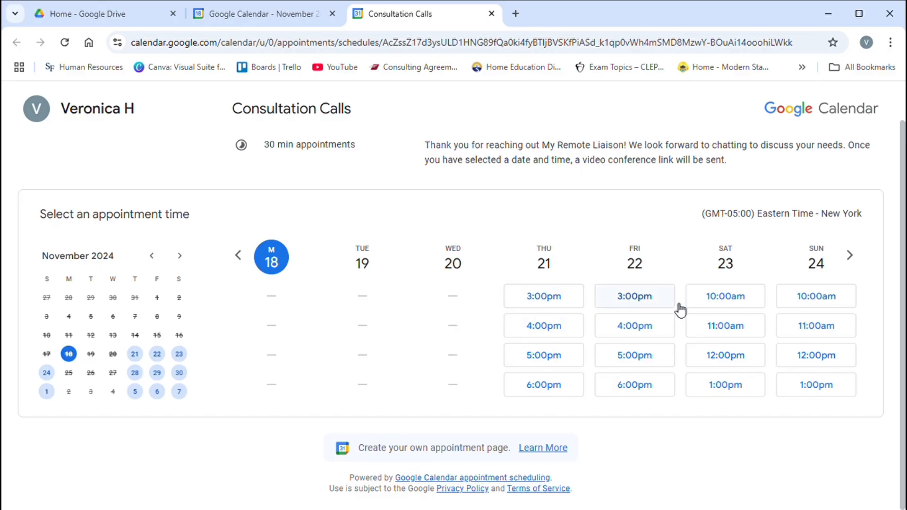
# Book the 10:00am slot on Saturday, November 23 with the prefilled contact info, and return to the month calendar
pyautogui.click(735, 307)
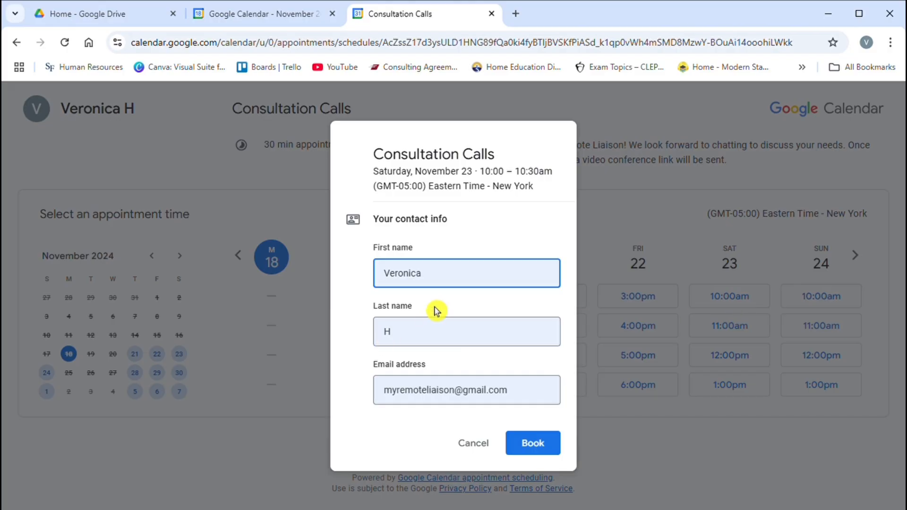
pyautogui.click(528, 447)
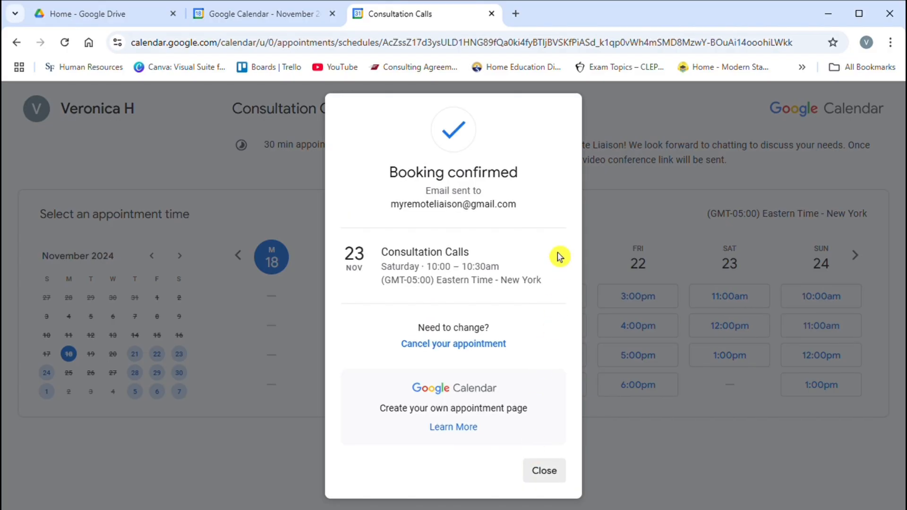
pyautogui.click(548, 474)
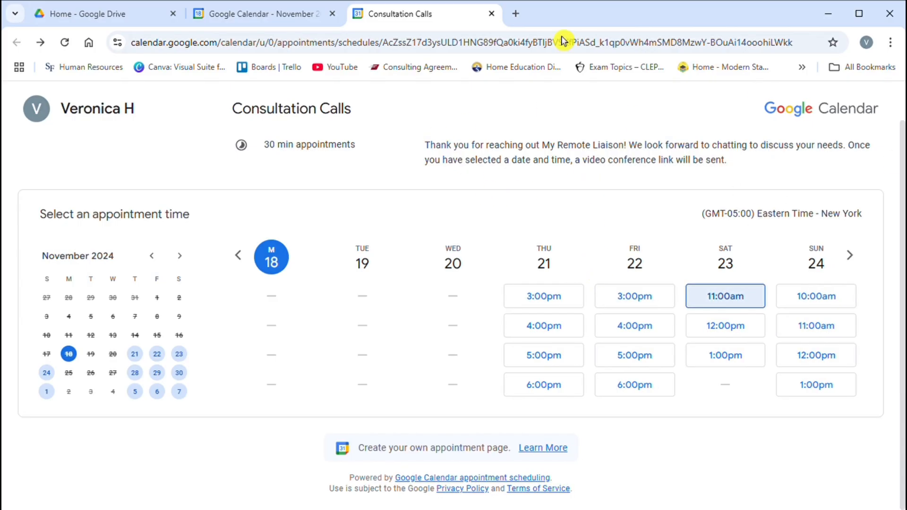
pyautogui.click(492, 14)
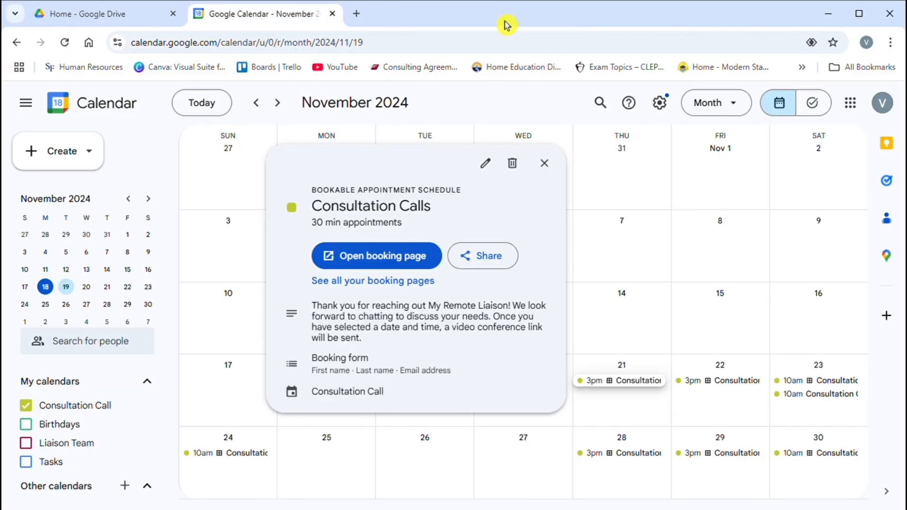
pyautogui.click(544, 163)
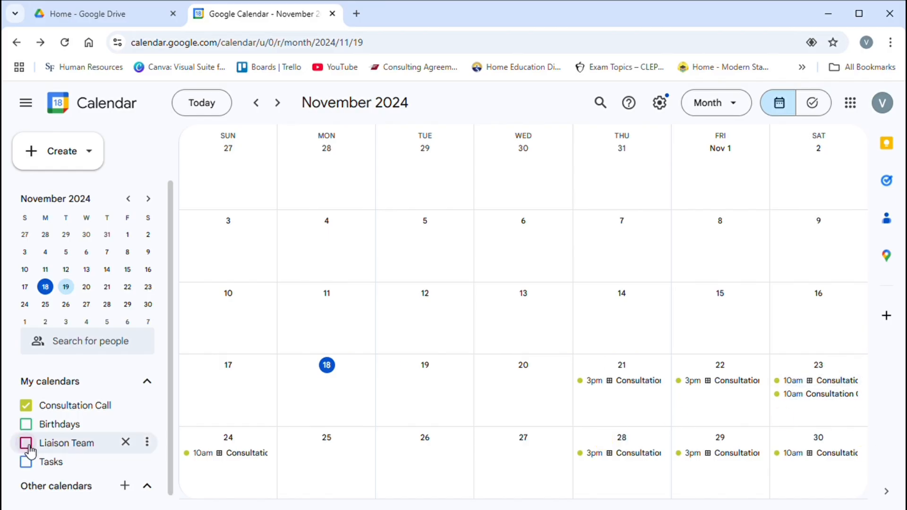
# Examine the schedule card and the booked Consultation Calls appointment's details on November 23 at 10am, and close them
pyautogui.click(800, 385)
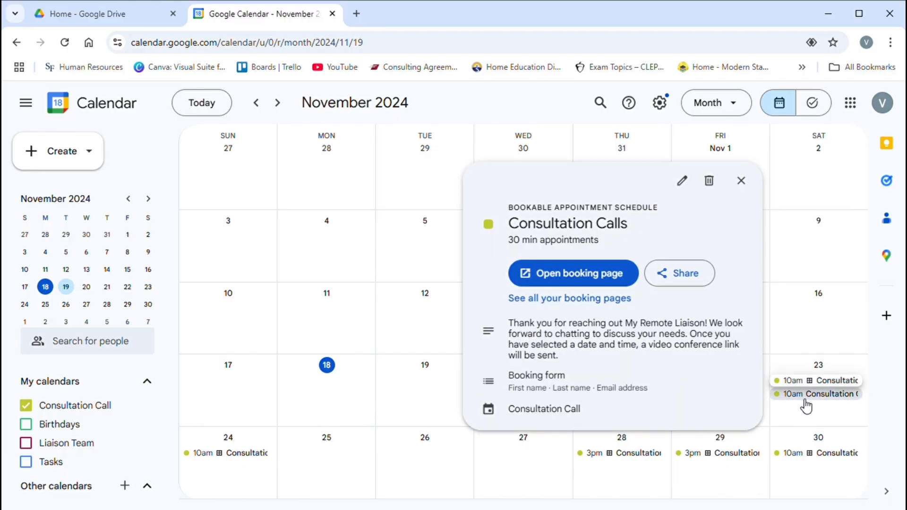
pyautogui.click(804, 399)
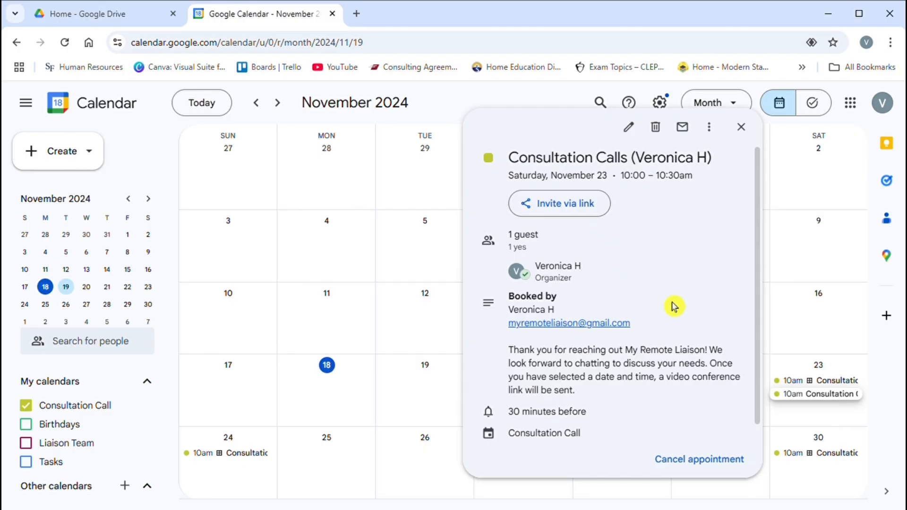
pyautogui.scroll(-1, 765, 359)
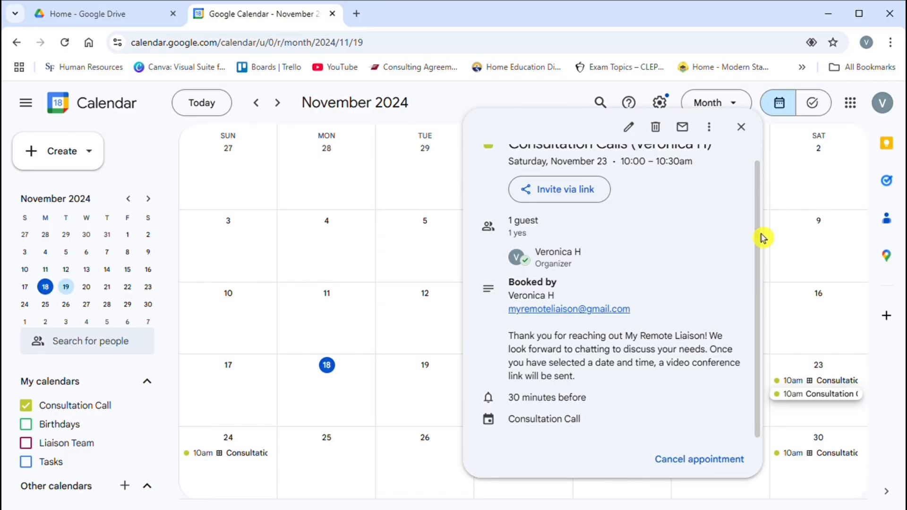
pyautogui.scroll(1, 764, 235)
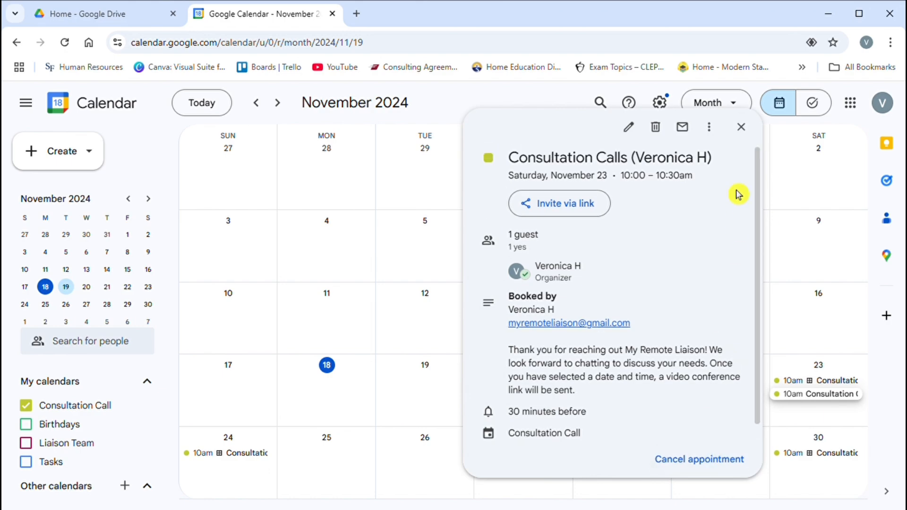
pyautogui.click(740, 127)
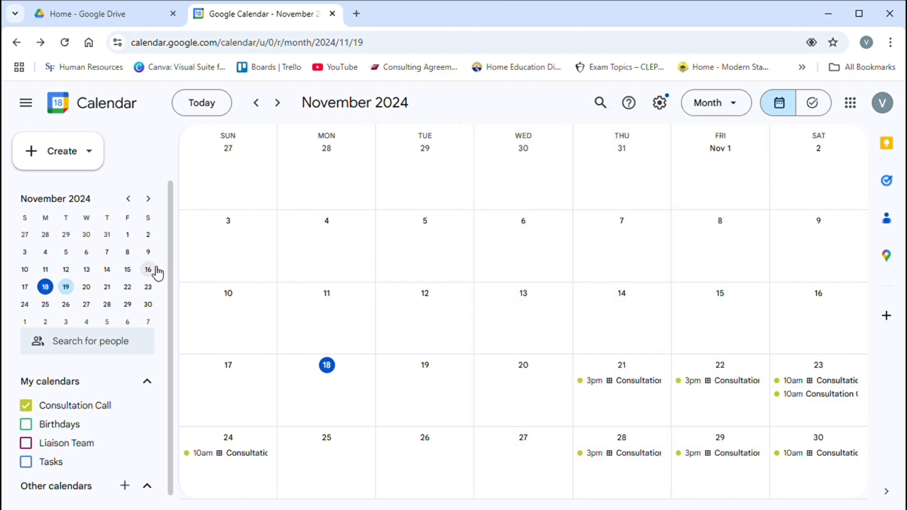
pyautogui.scroll(-1, 180, 360)
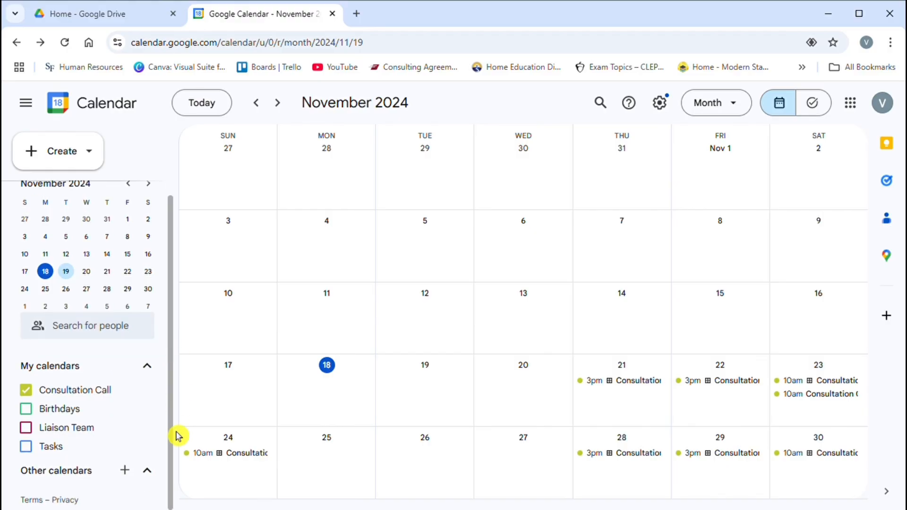